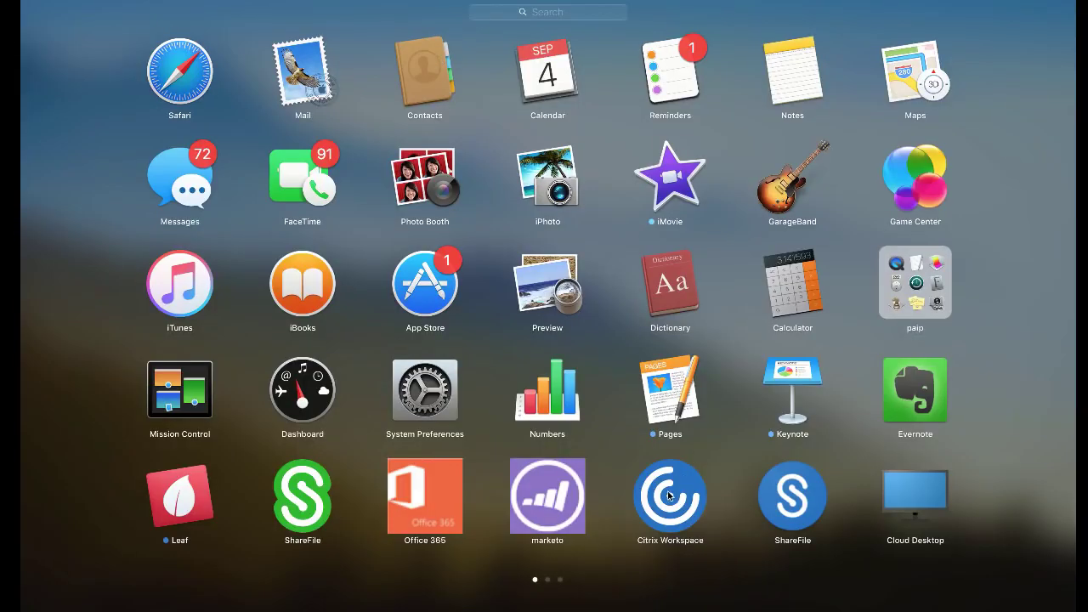
- Launch Citrix Workspace from Launchpad and log on with the account password
left_click(669, 497)
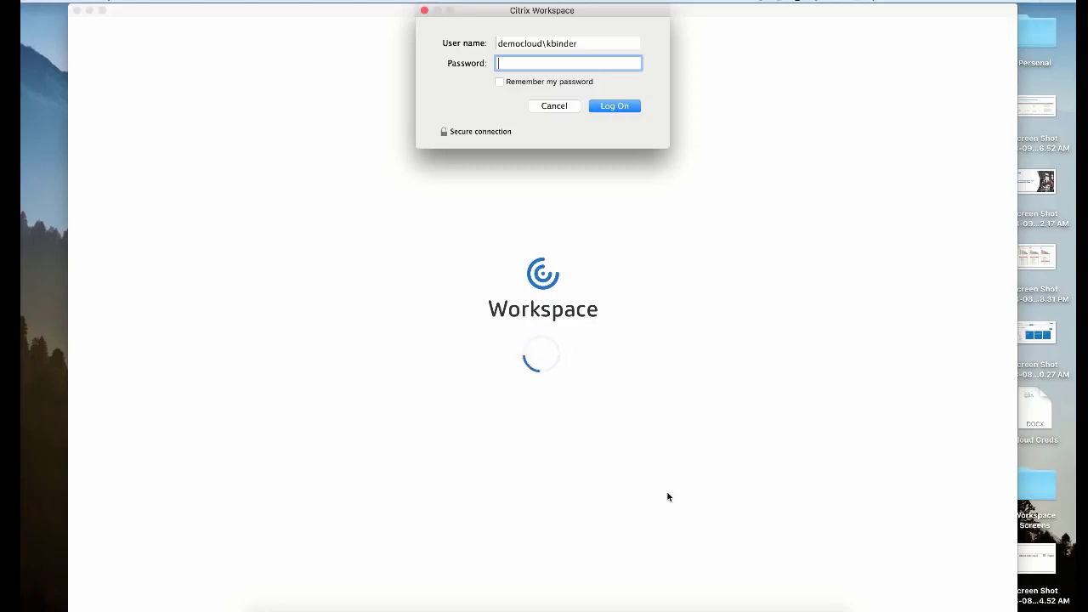
type("***********")
left_click(612, 106)
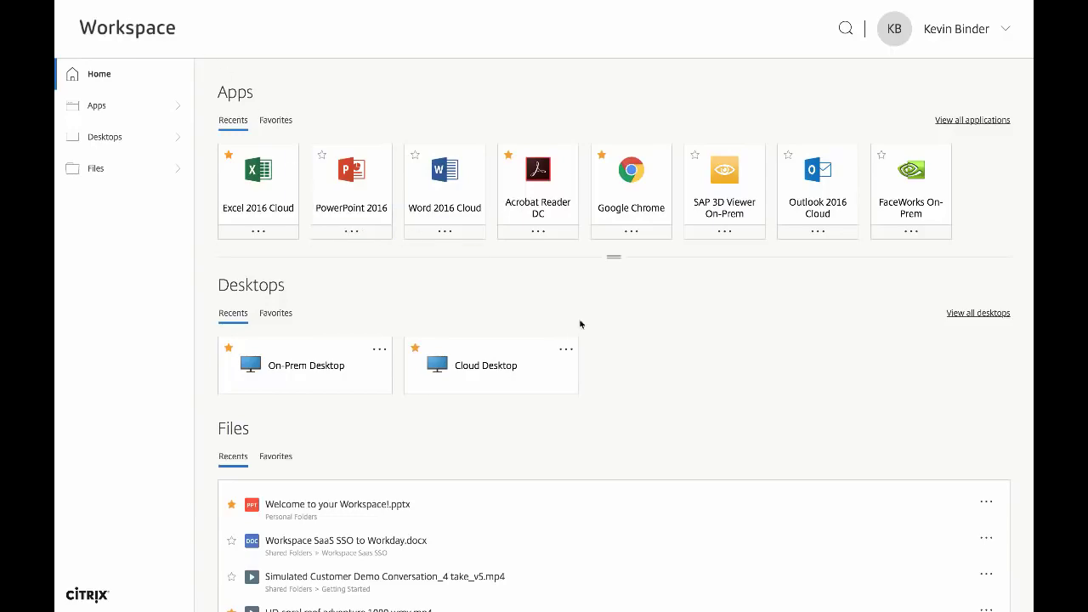
- Scroll down through the Workspace Home page and back up to the top
scroll(639, 329, "down", 1)
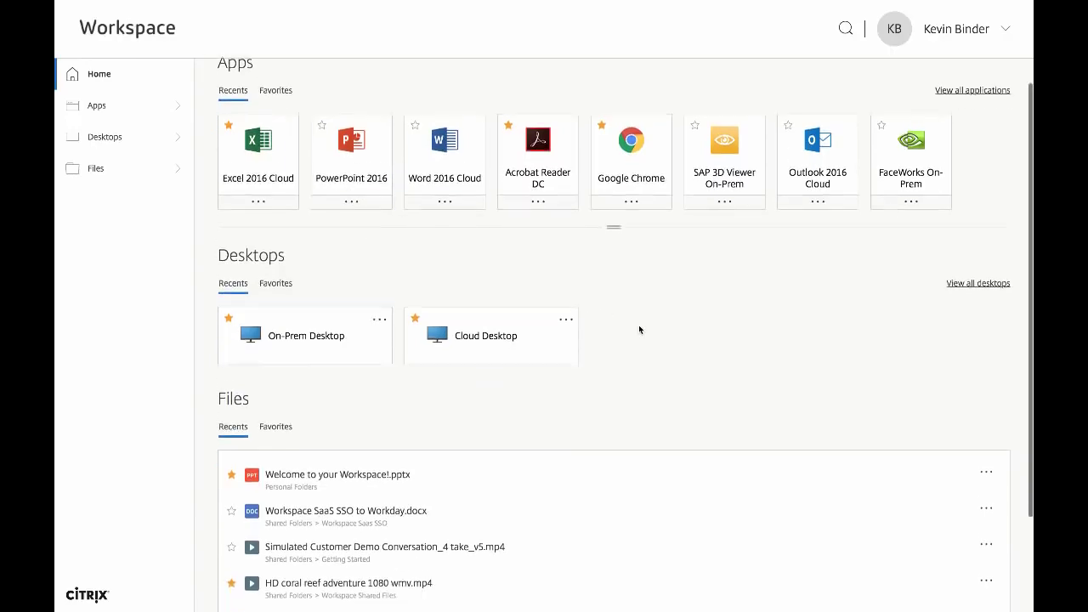
scroll(639, 329, "down", 1)
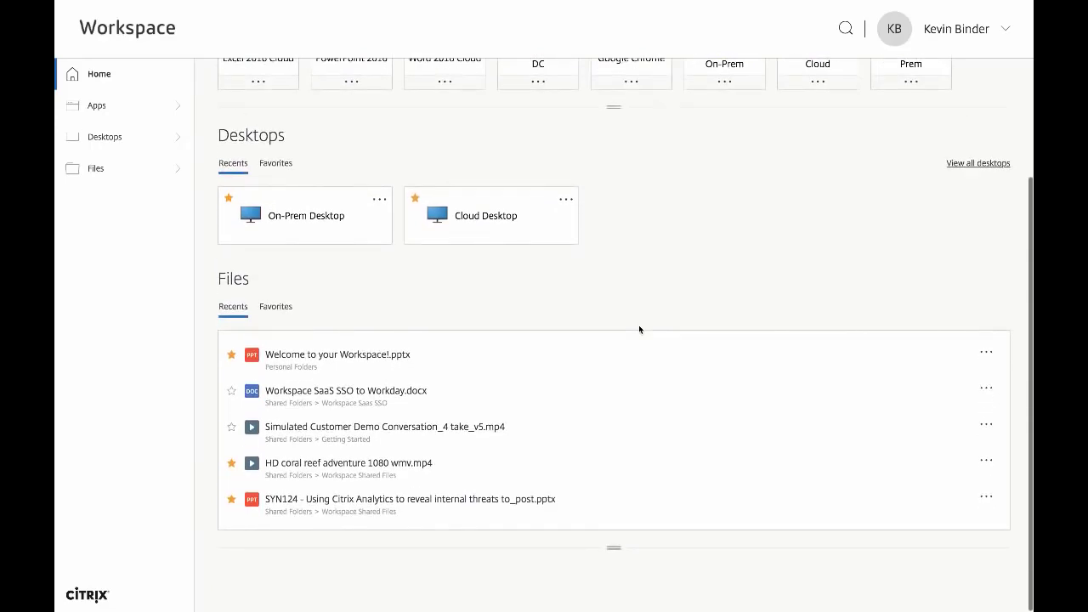
scroll(639, 329, "up", 1)
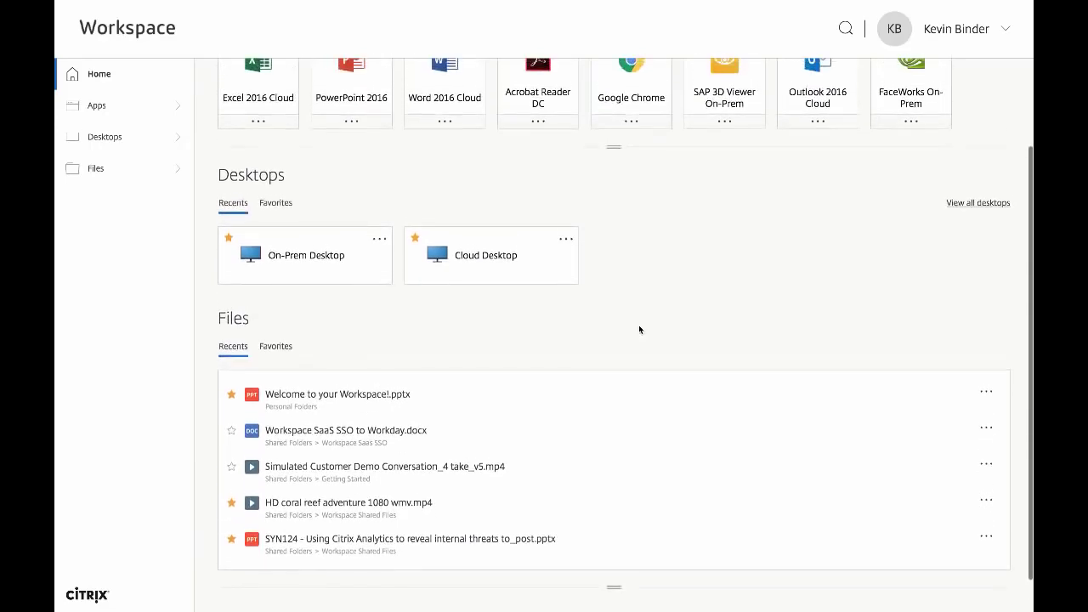
scroll(639, 329, "up", 2)
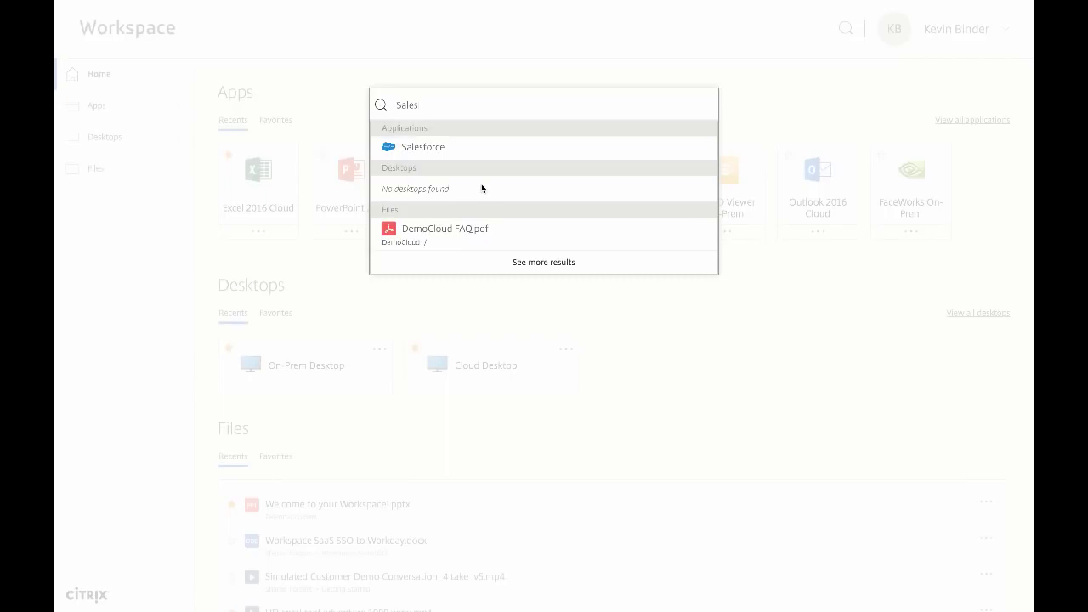
- Dismiss the 'Sales' search results to return to the Home page with recent apps, desktops and files
left_click(659, 459)
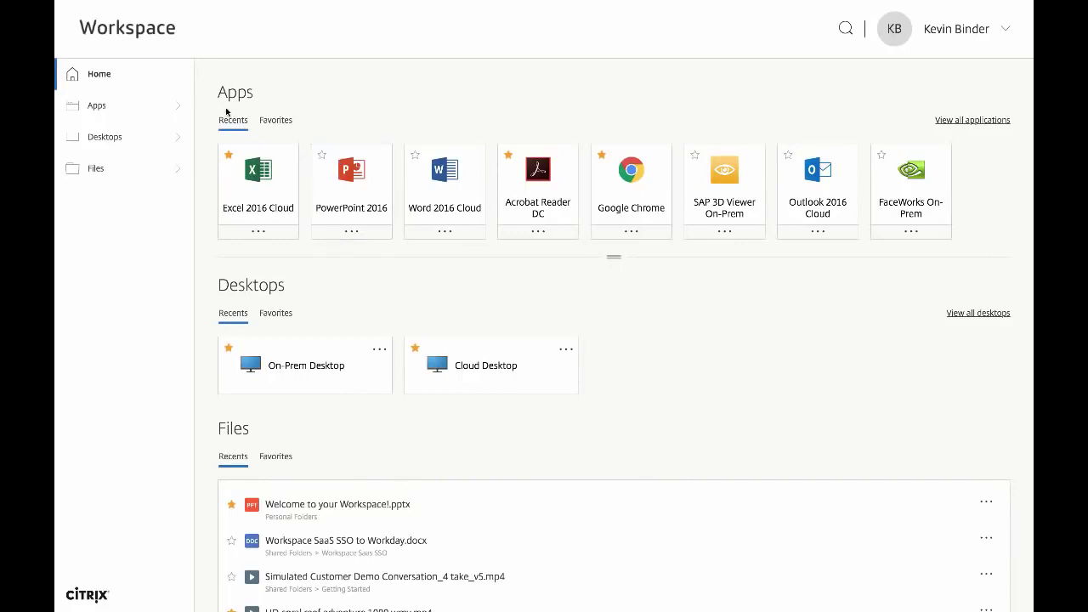
- Filter Apps to Favorites, then view all 25 applications sorted A to Z
left_click(284, 123)
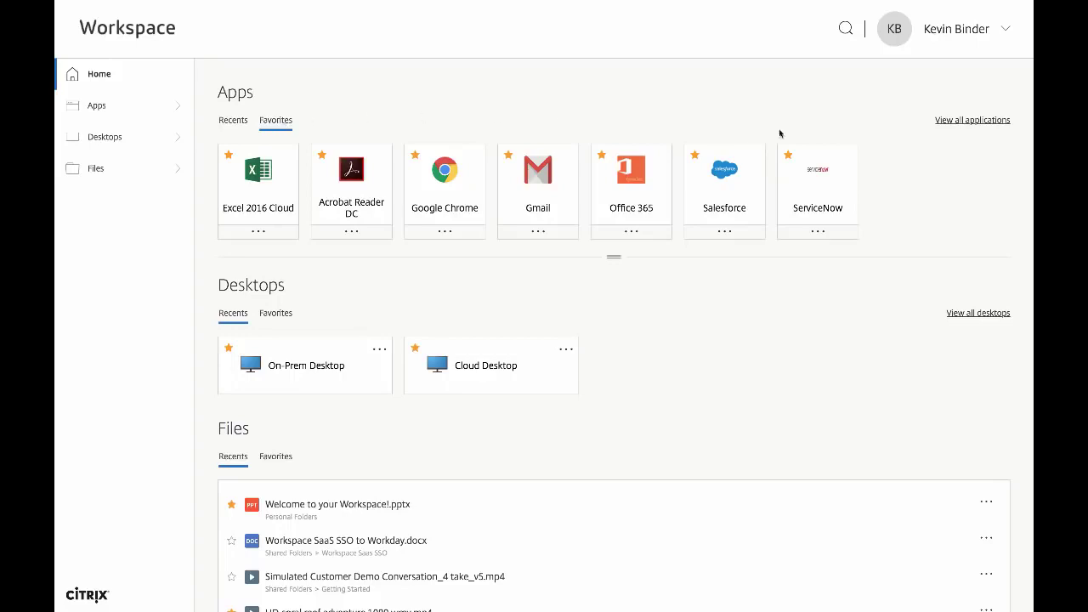
left_click(959, 121)
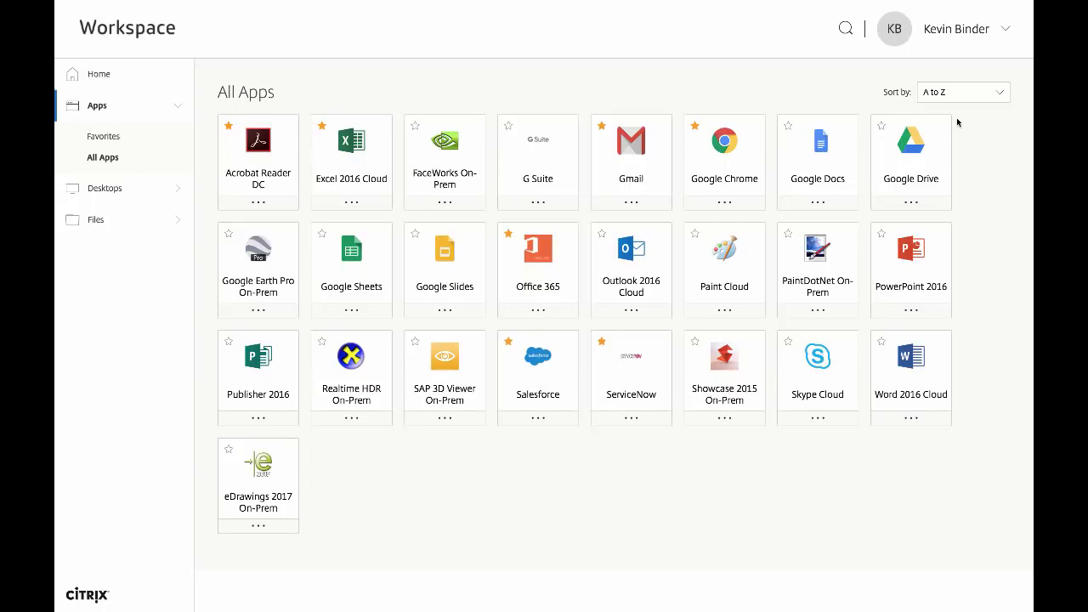
left_click(353, 205)
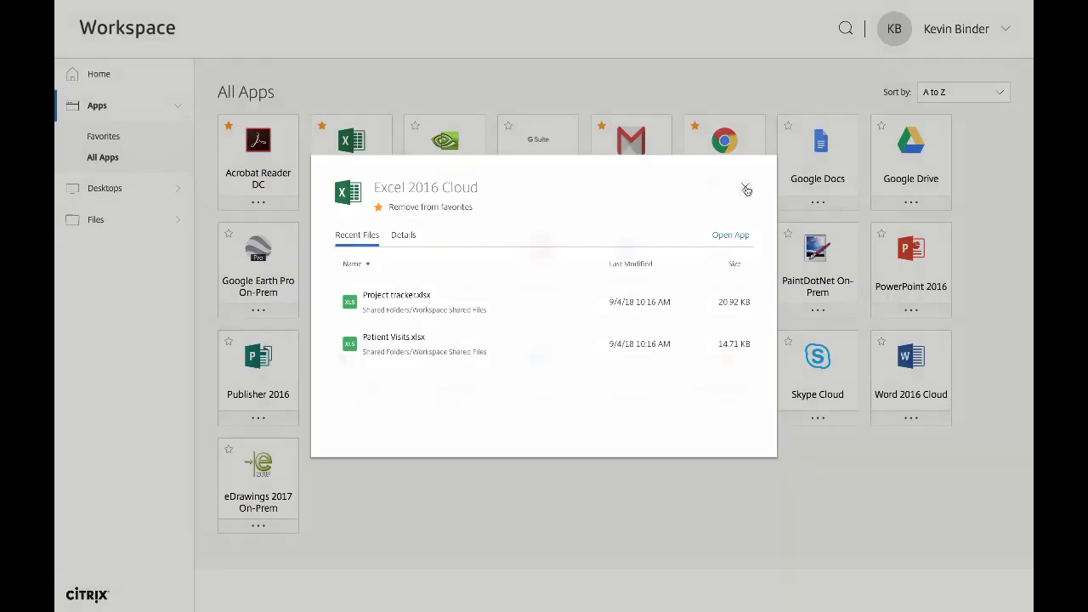
left_click(746, 189)
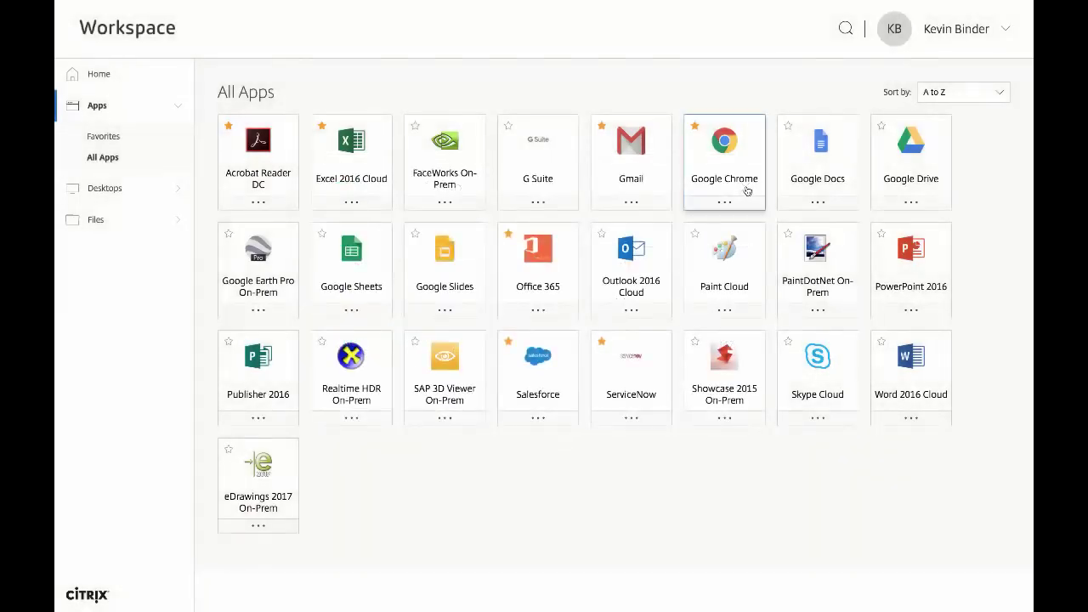
- Launch Gmail and open the Gmail Team email 'The best of Gmail, wherever you are'
left_click(638, 156)
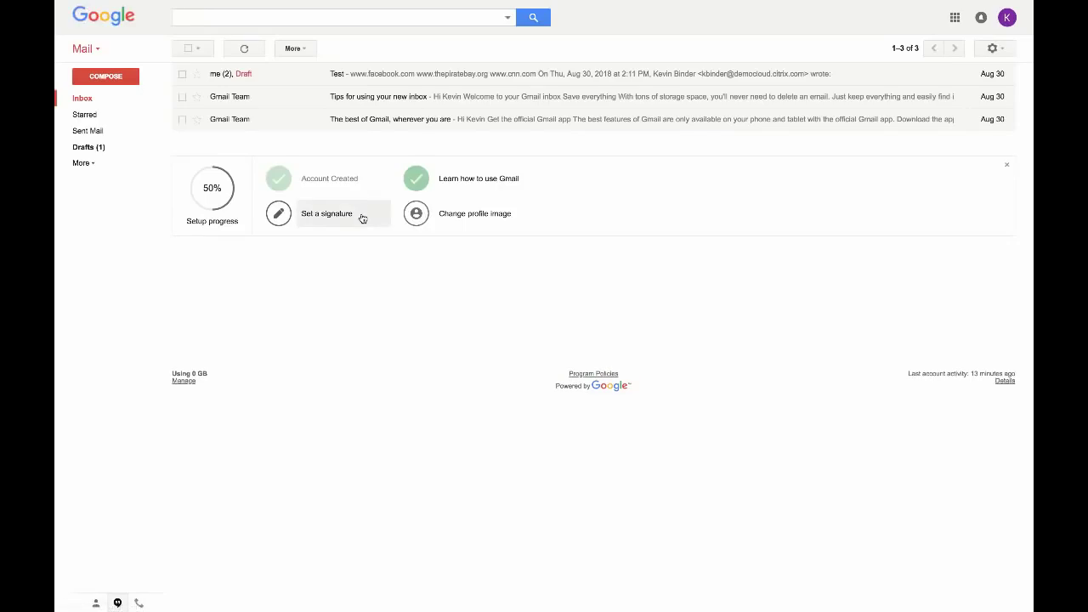
mouse_move(352, 5)
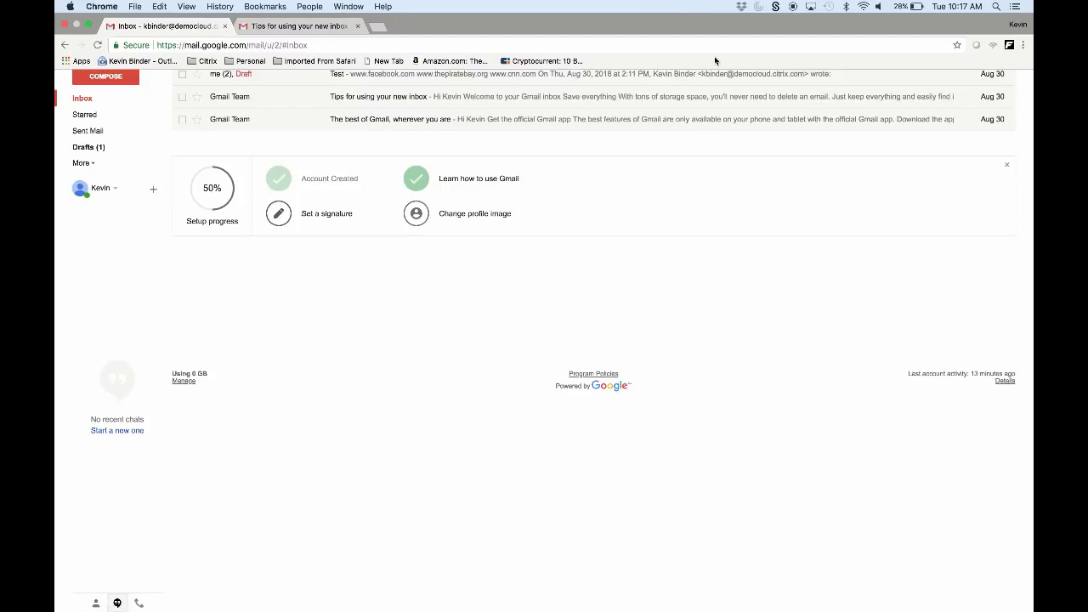
left_click(410, 121)
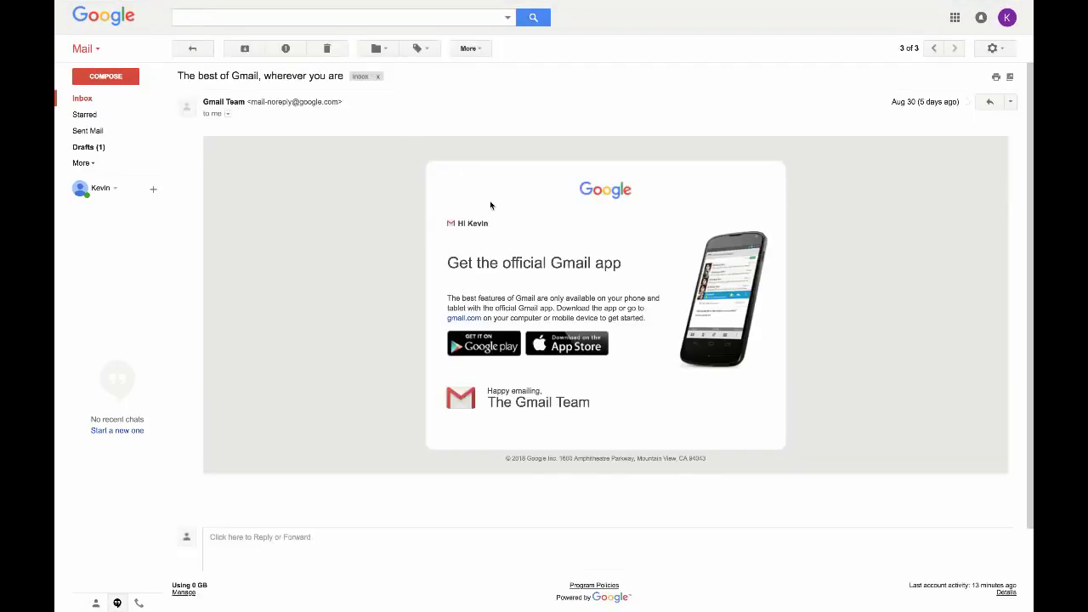
- Copy 'The best features of Gmail are only' from the email body, then close Chrome
left_click_drag(447, 298, 560, 299)
right_click(535, 298)
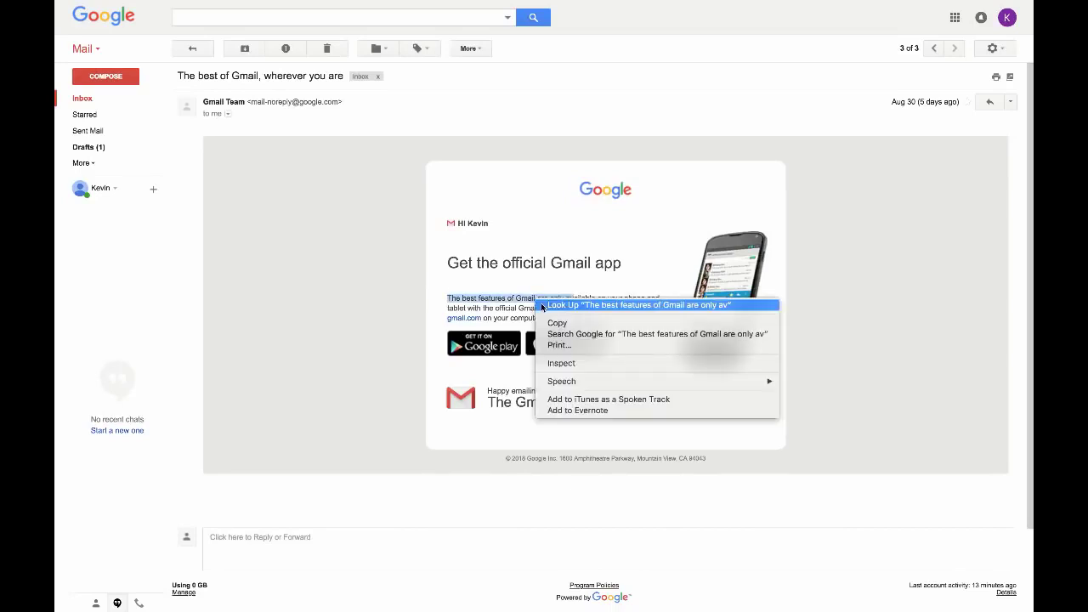
left_click(558, 323)
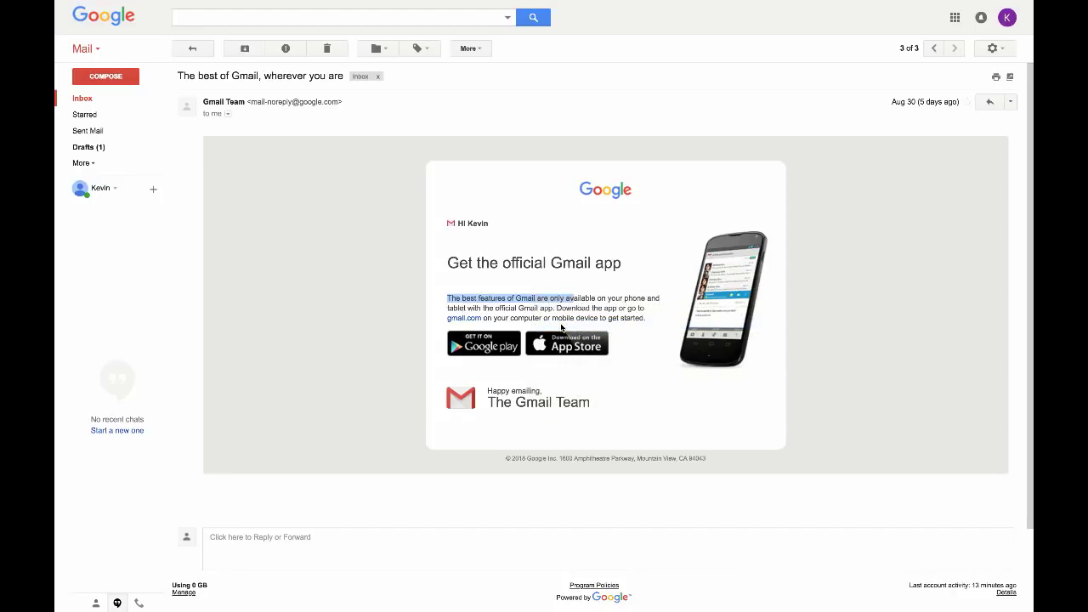
mouse_move(255, 3)
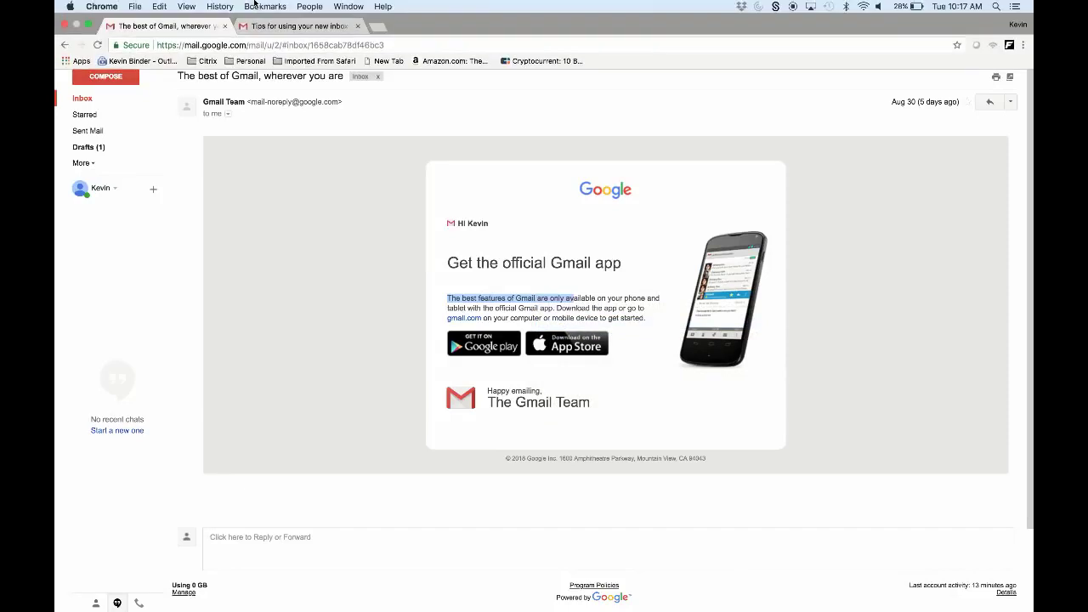
left_click(65, 26)
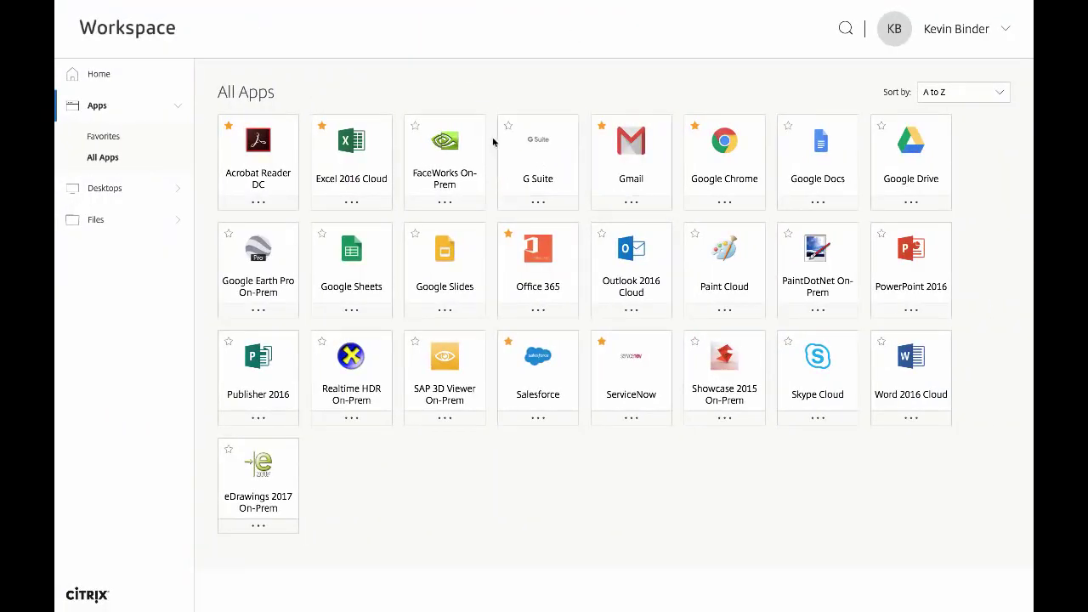
- Launch G Suite full-screen in the secure browser and check the More menu's Cut/Copy/Paste options
left_click(539, 162)
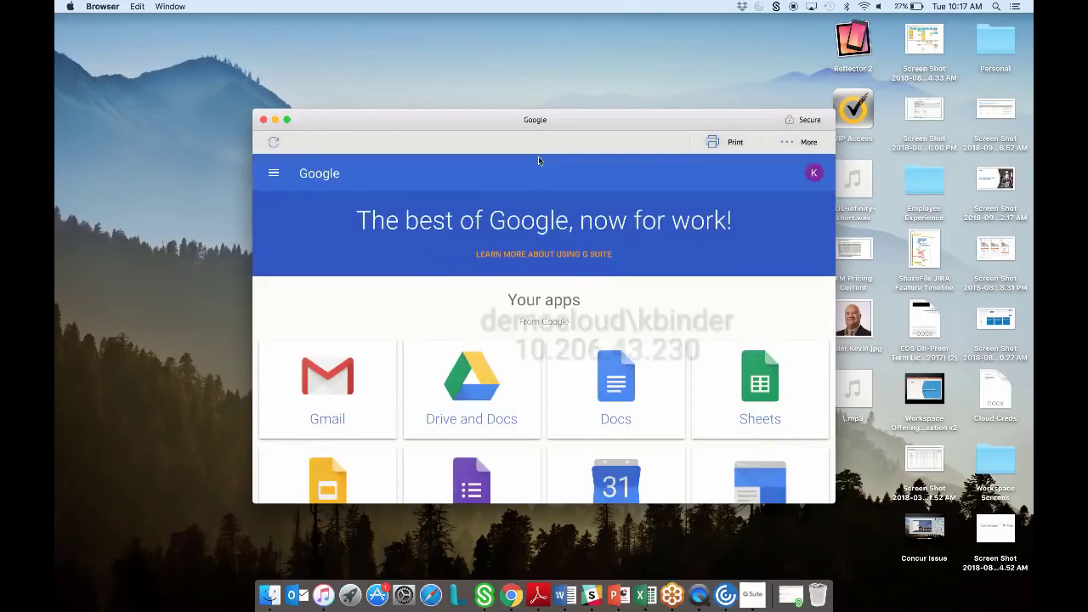
left_click(287, 119)
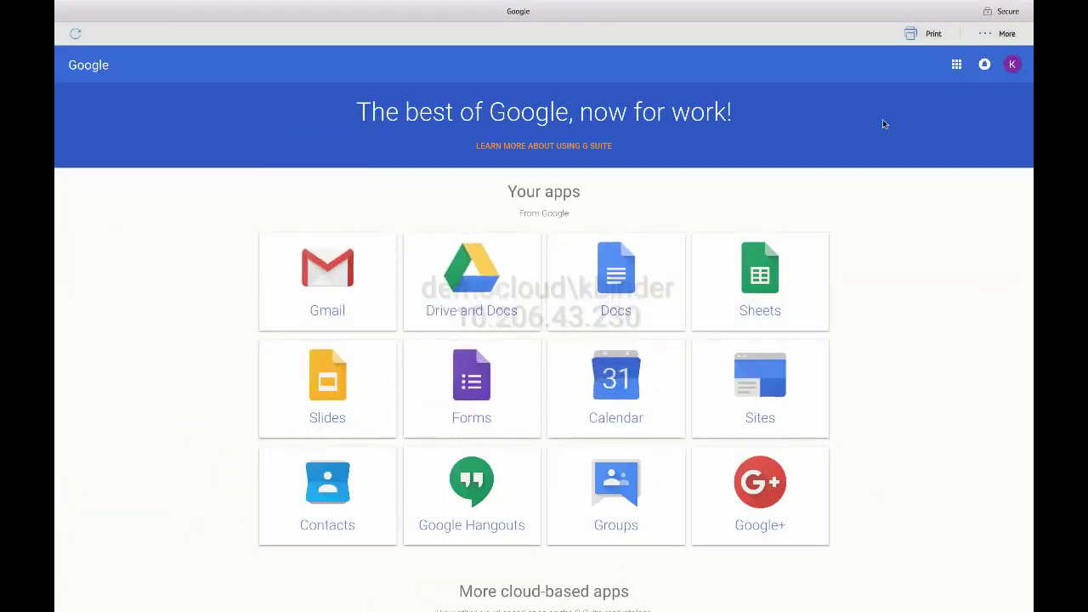
left_click(986, 35)
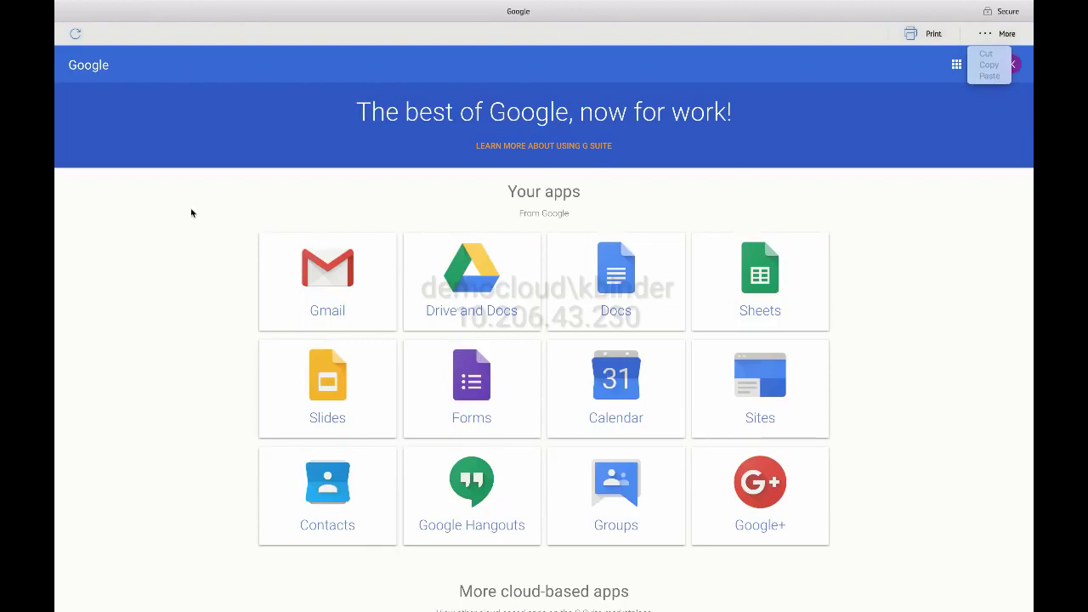
left_click(155, 228)
mouse_move(146, 17)
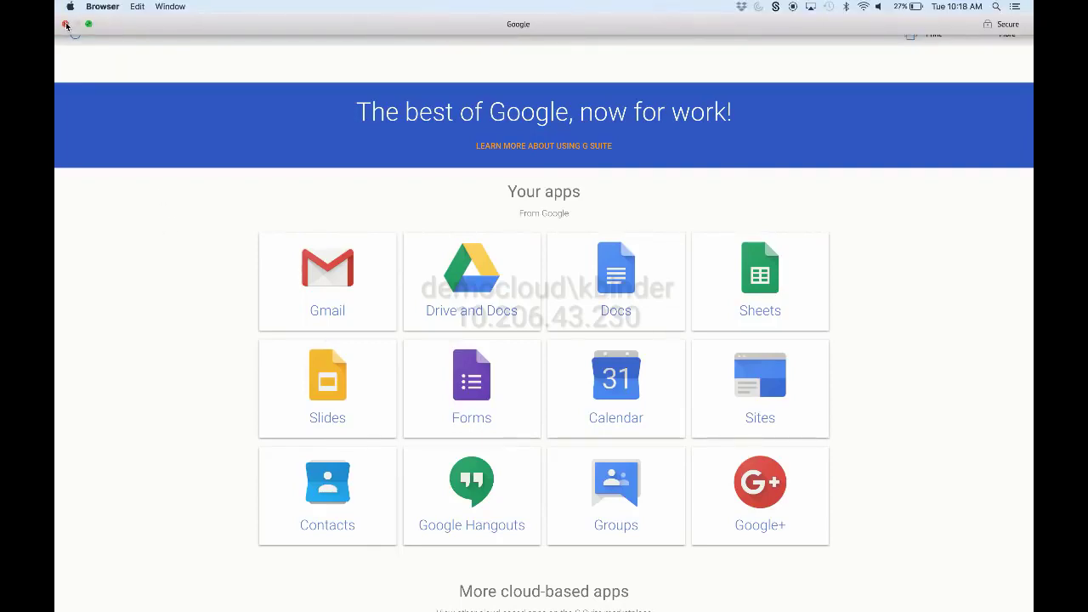
- Open the 'Test' email and reveal the thepiratebay.org link preview in its draft reply
mouse_move(327, 271)
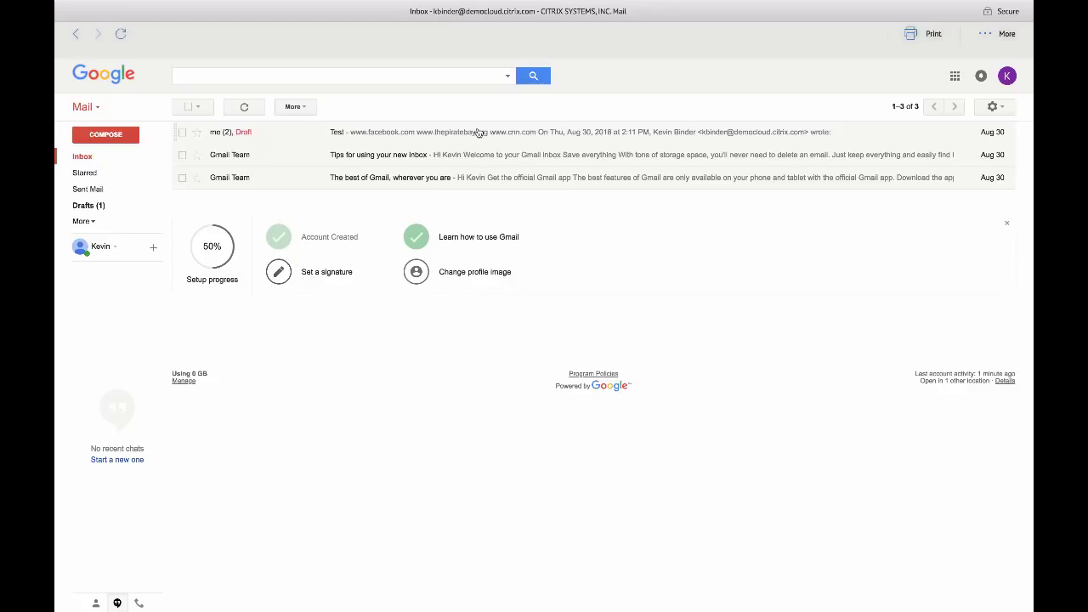
left_click(479, 132)
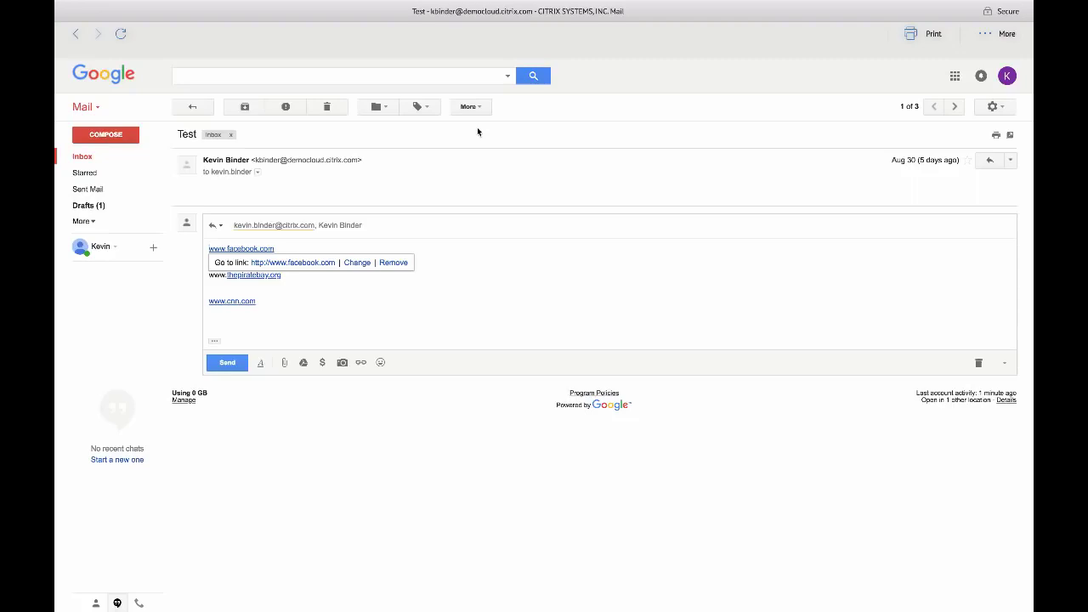
left_click(246, 275)
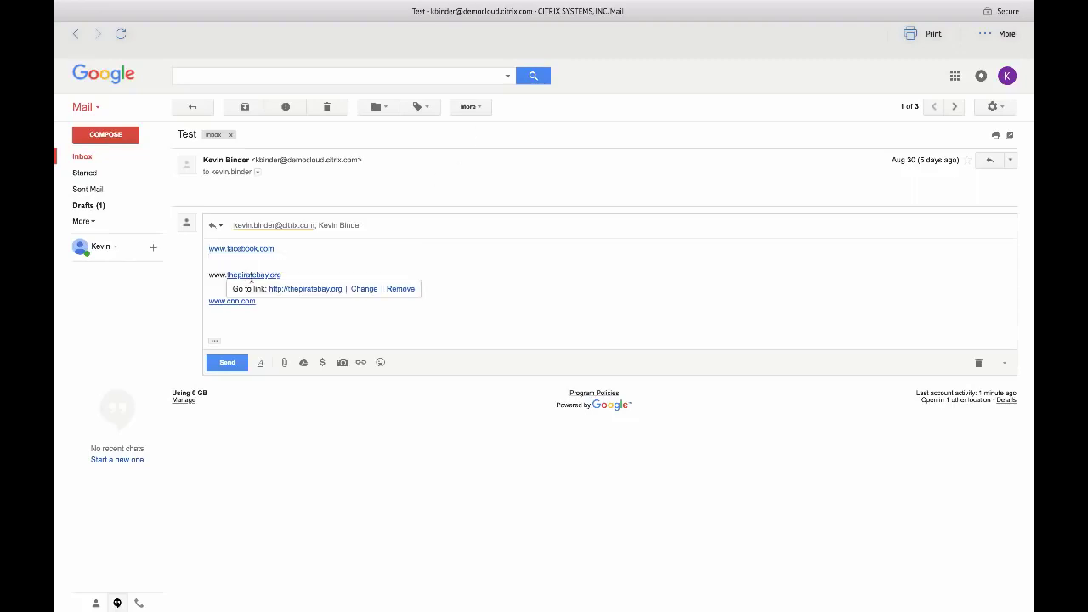
left_click(306, 289)
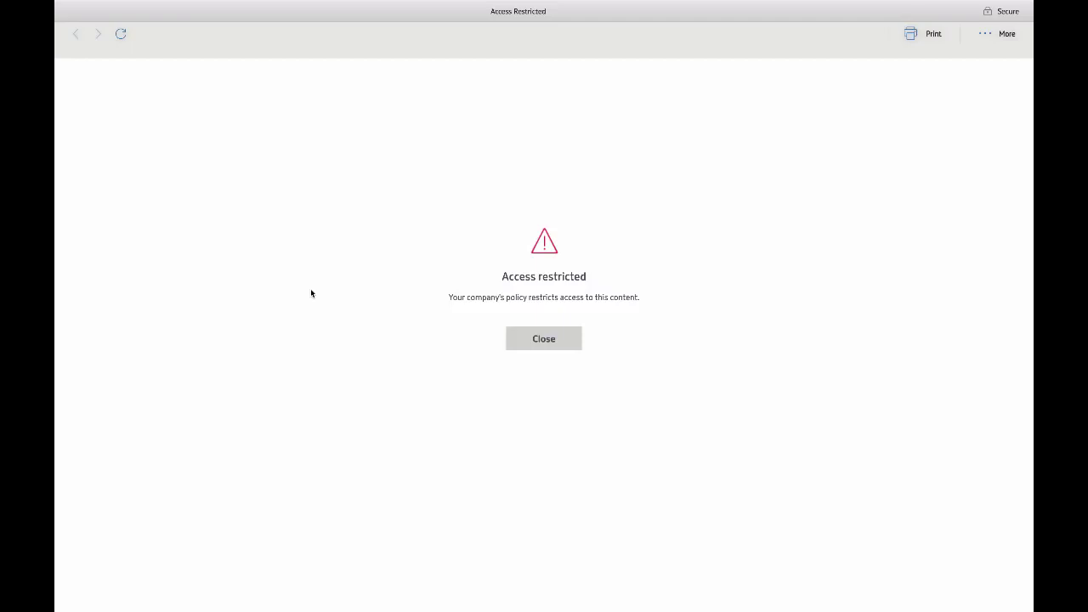
left_click(549, 339)
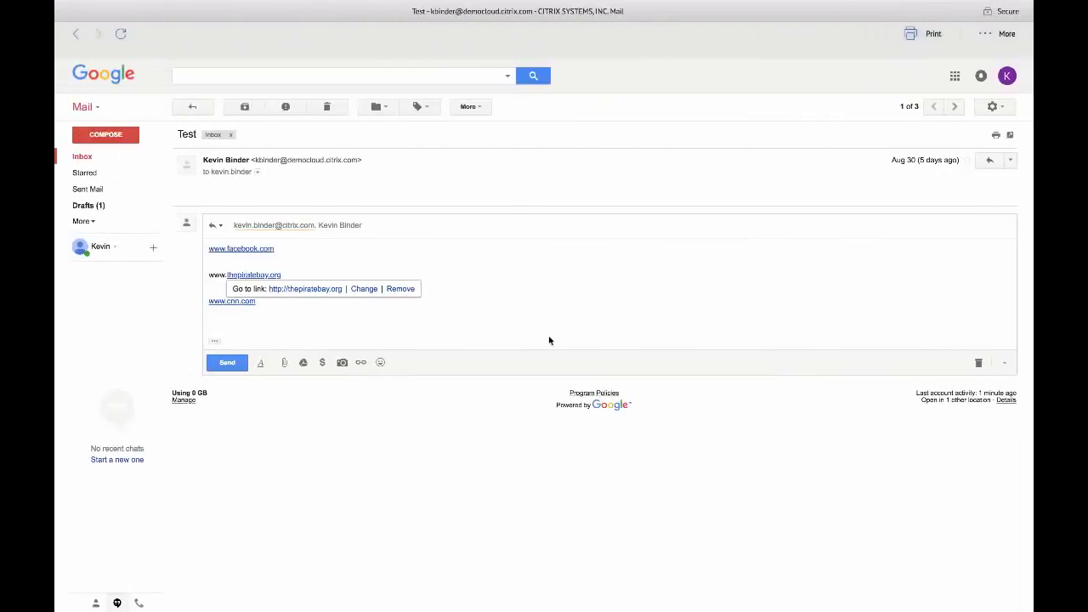
left_click(252, 249)
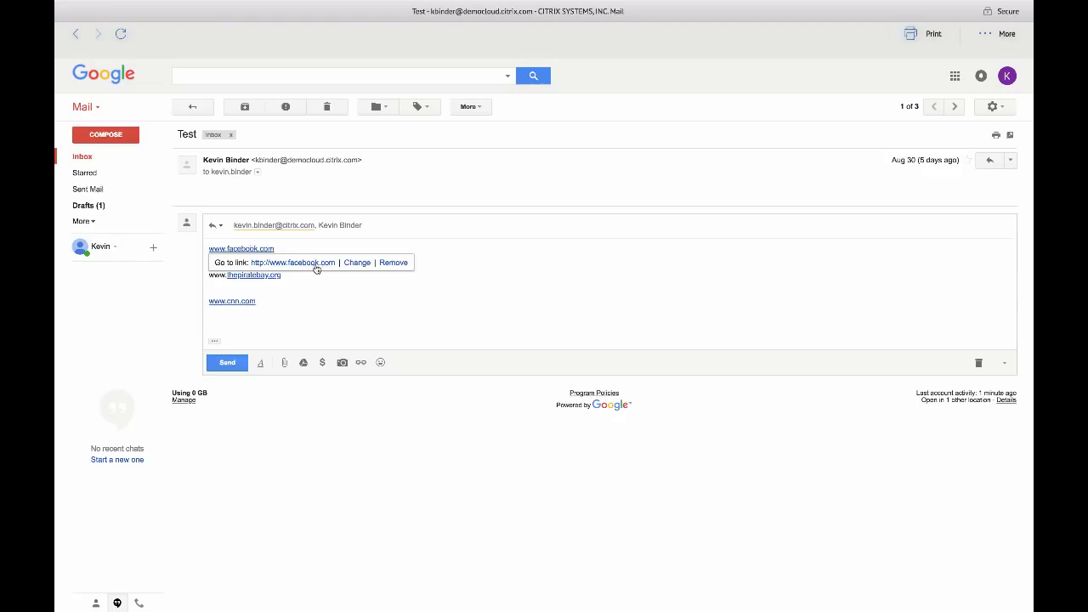
left_click(317, 263)
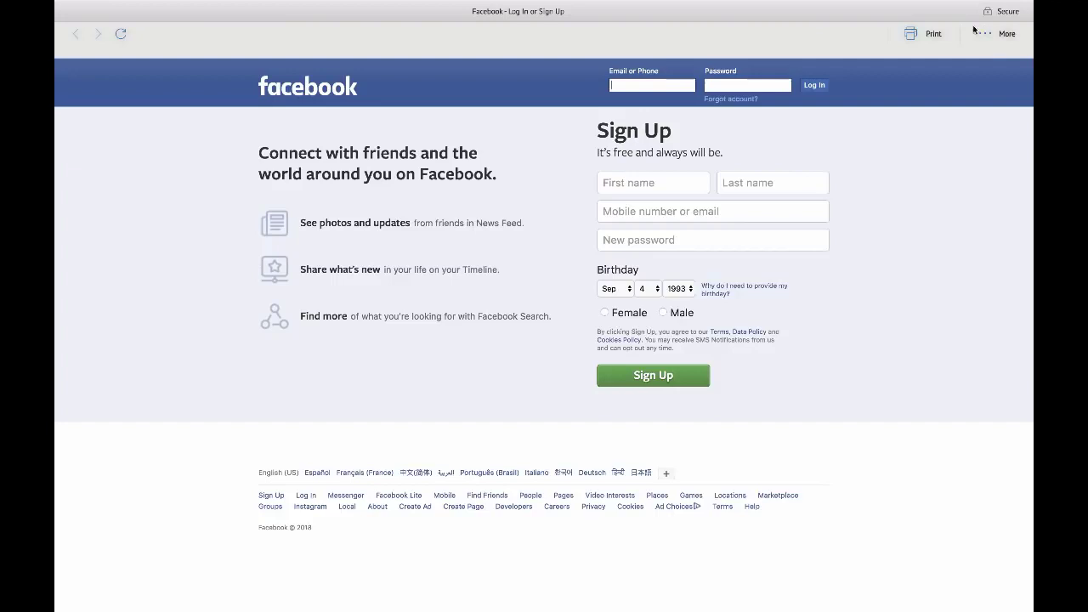
mouse_move(416, 3)
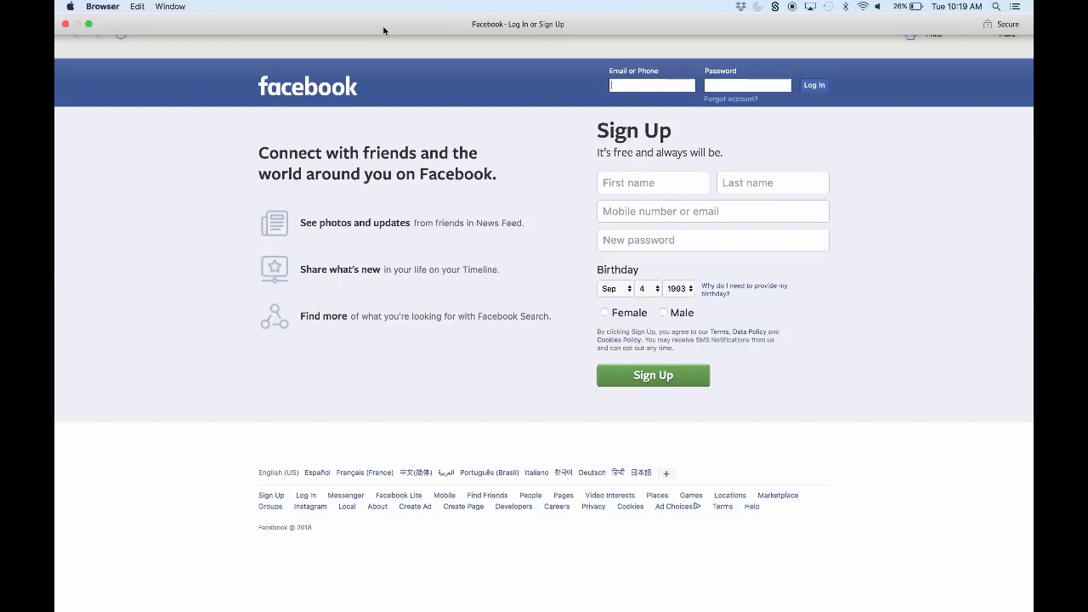
left_click(66, 23)
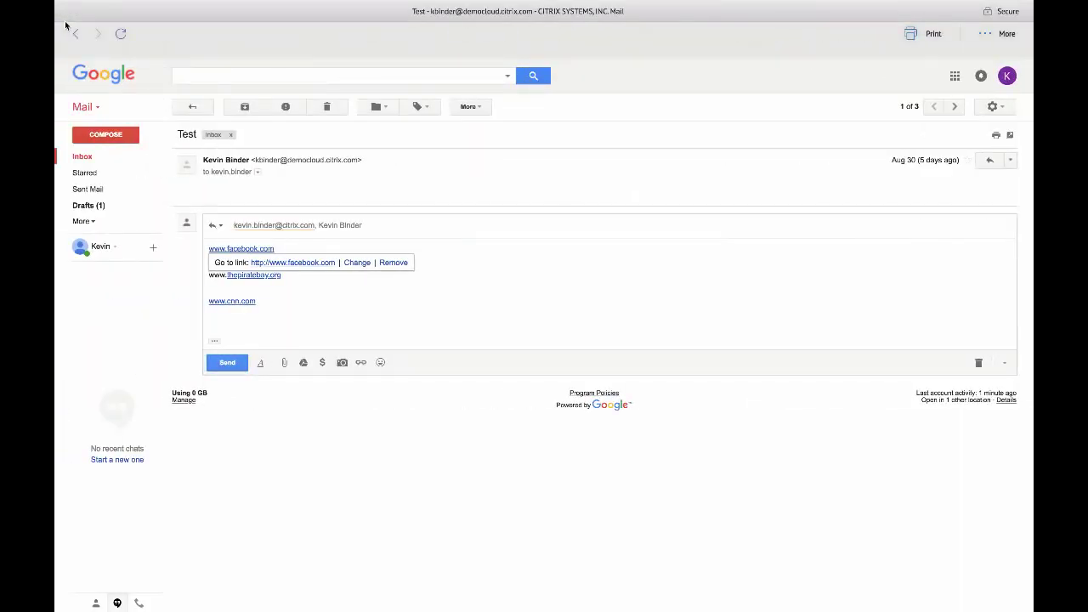
- Close the Gmail message and Google apps windows, returning to Workspace's All Apps page
mouse_move(119, 3)
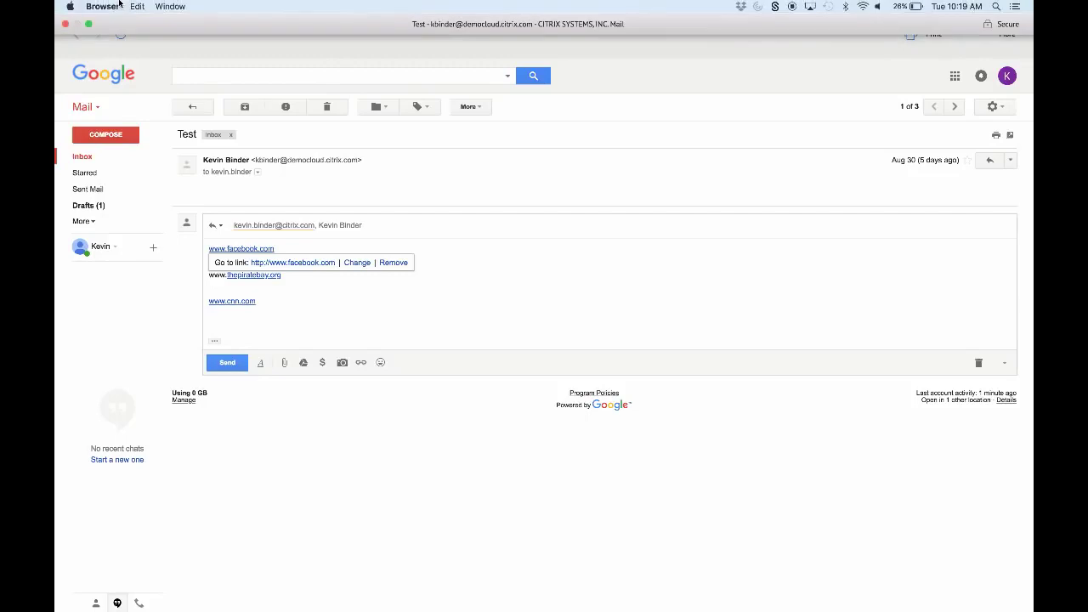
left_click(66, 24)
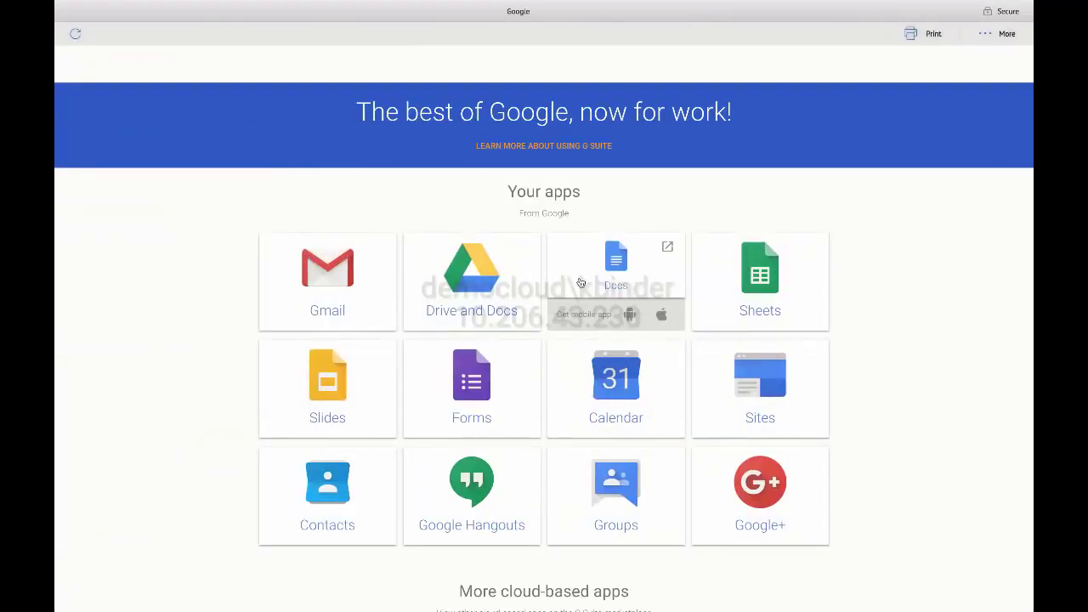
mouse_move(280, 2)
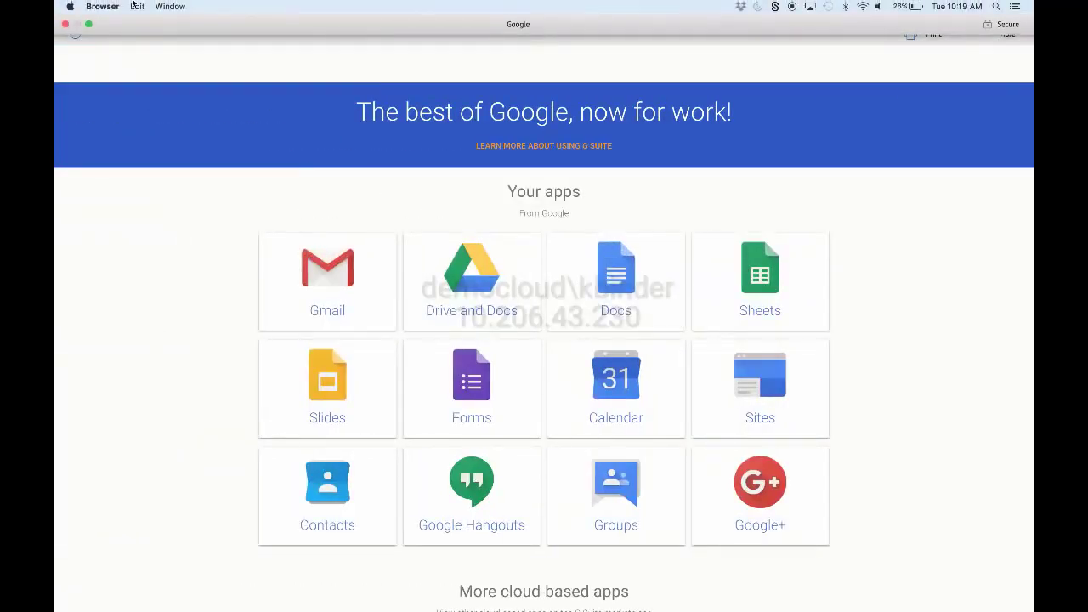
left_click(66, 24)
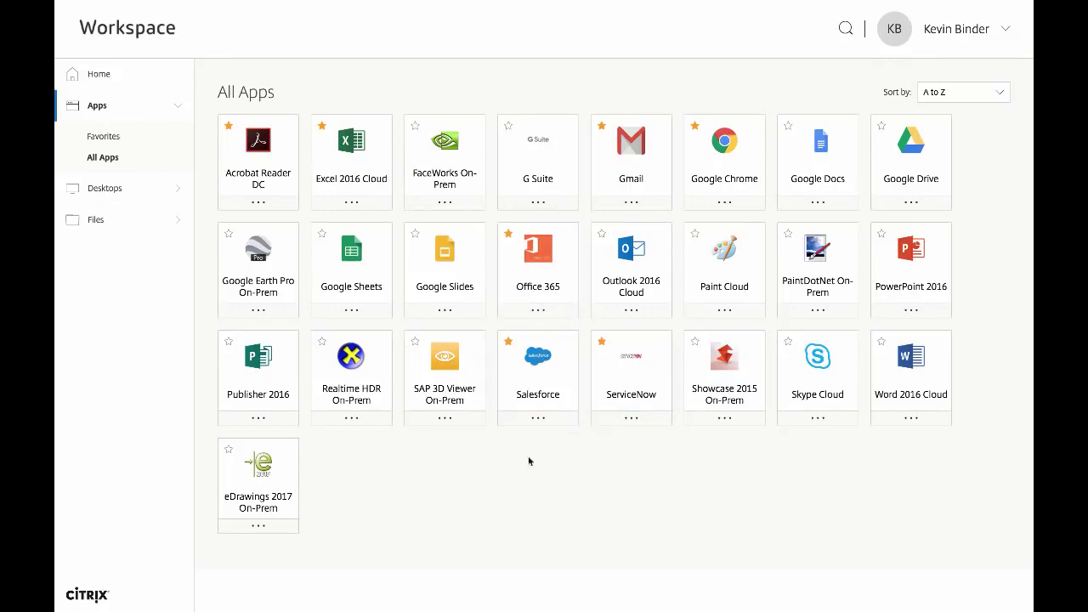
- Launch Salesforce full-screen in the secure browser and show its More options menu
left_click(536, 378)
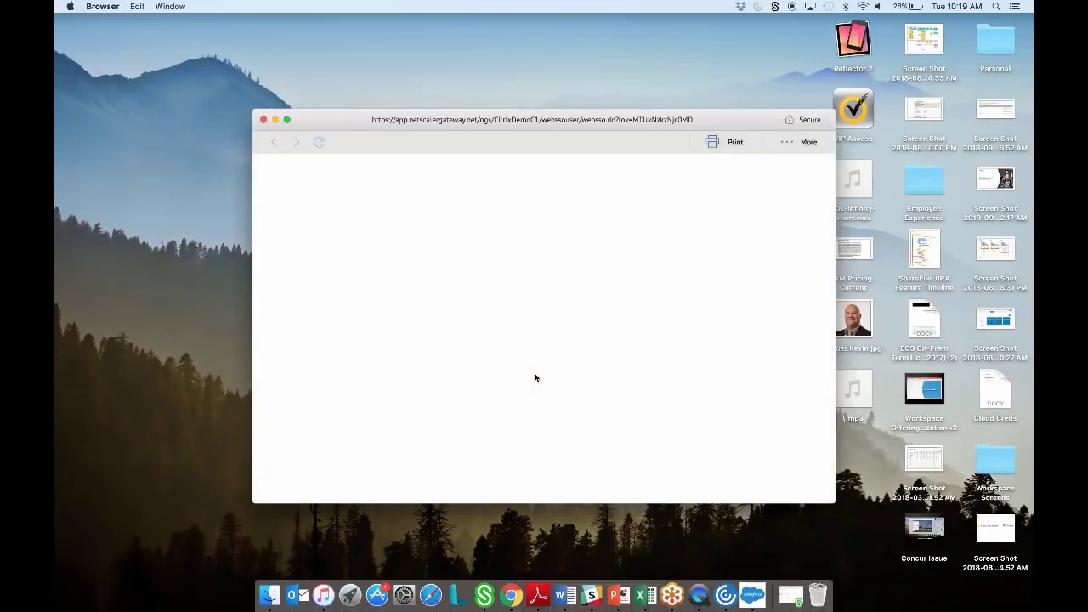
left_click(287, 119)
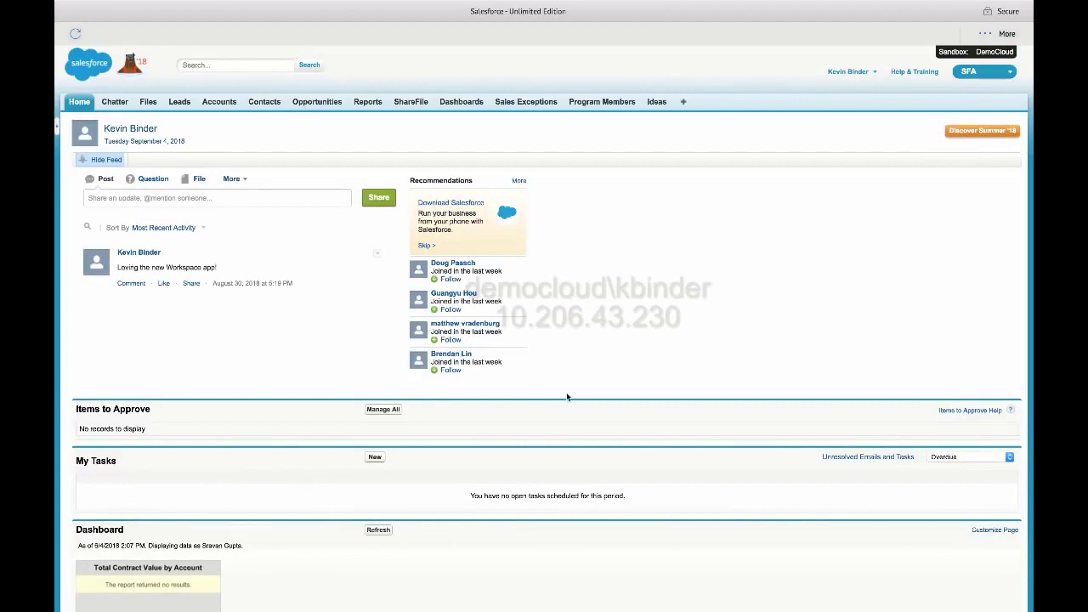
mouse_move(314, 5)
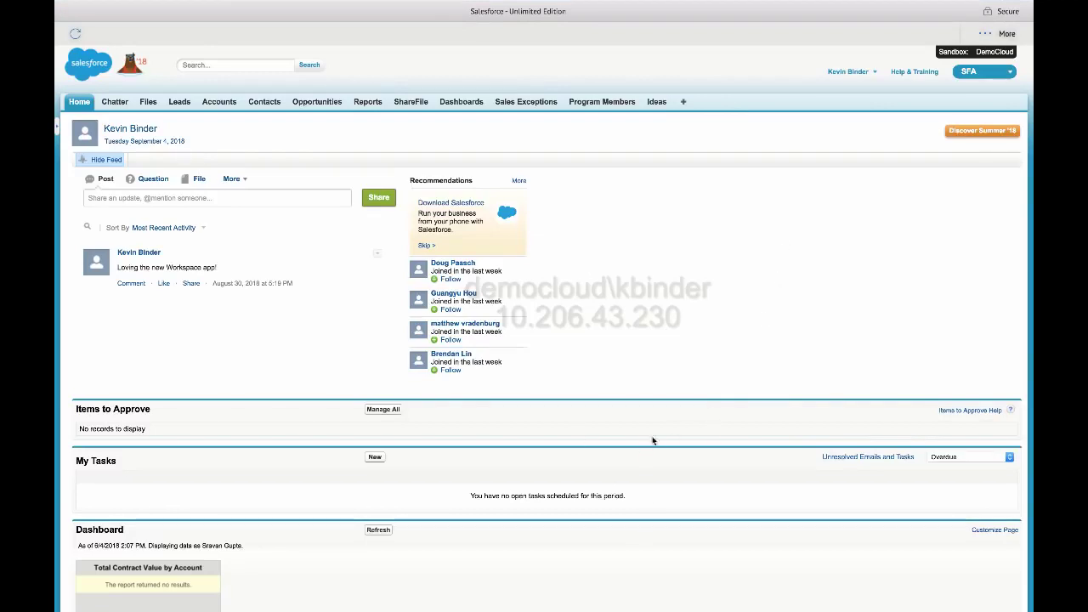
left_click(983, 34)
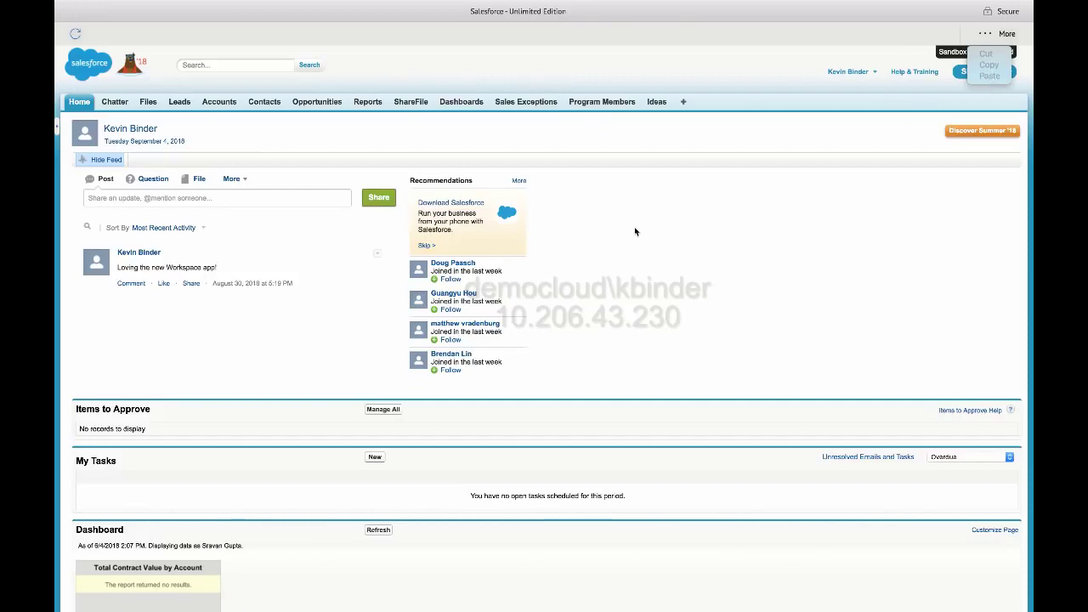
- View a recommended colleague's Chatter profile and its context menu, then close the Salesforce window
left_click(471, 329)
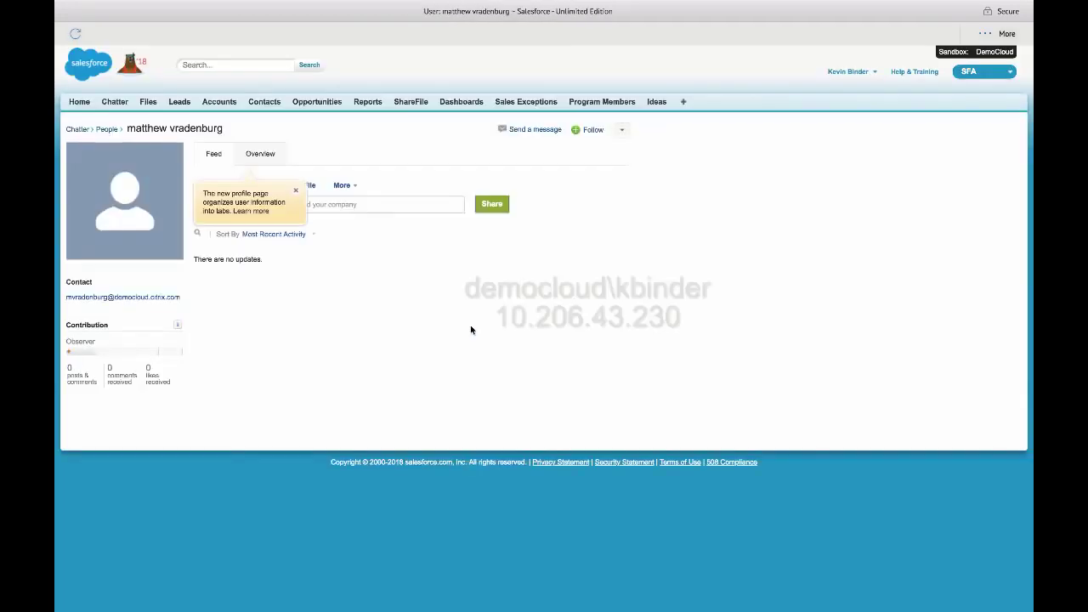
right_click(518, 231)
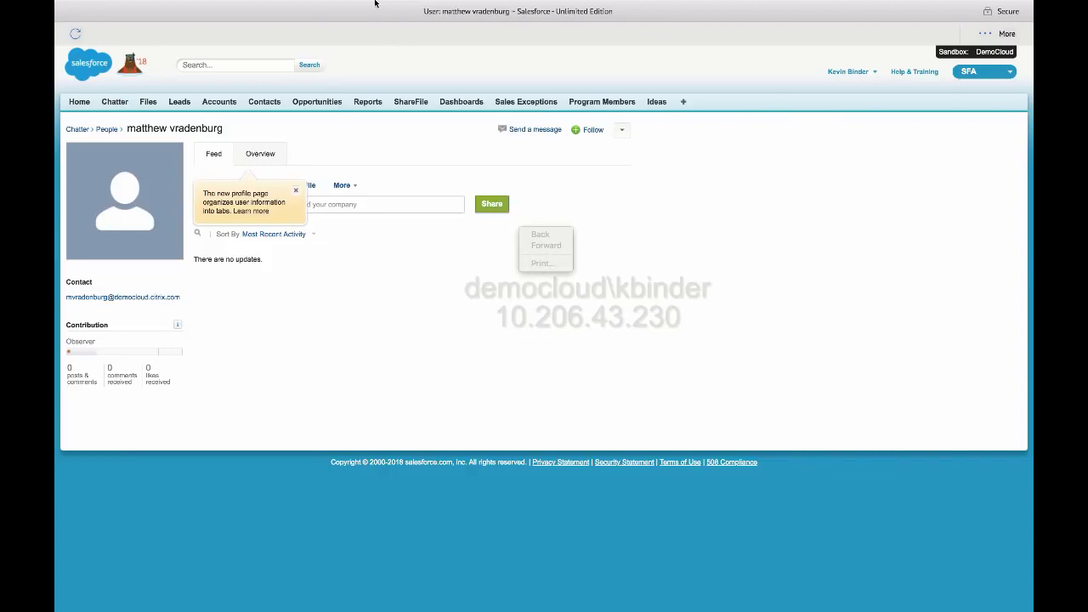
left_click(432, 349)
mouse_move(179, 3)
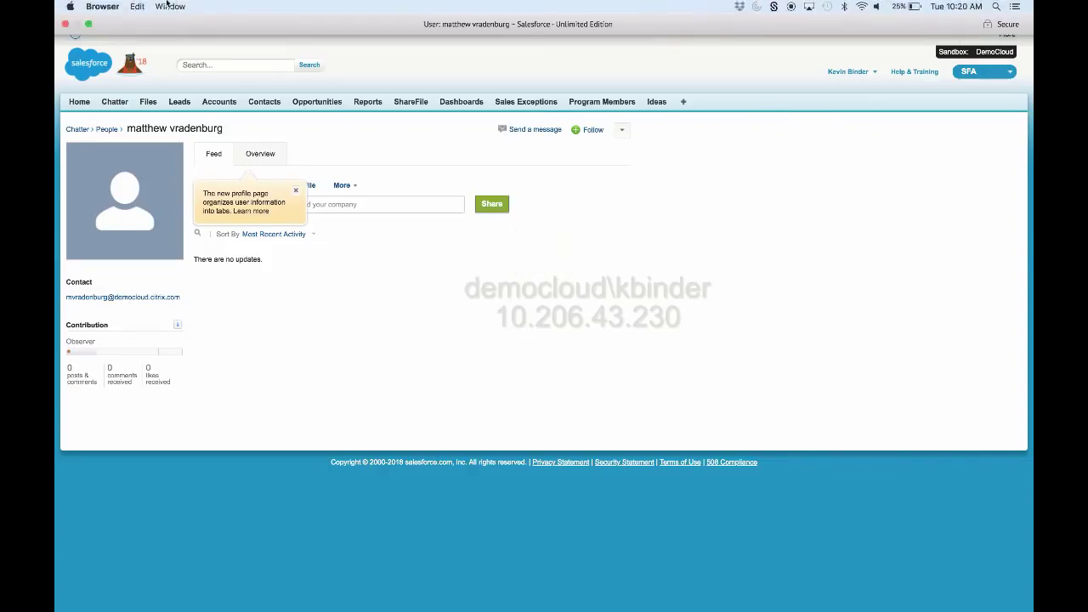
left_click(66, 25)
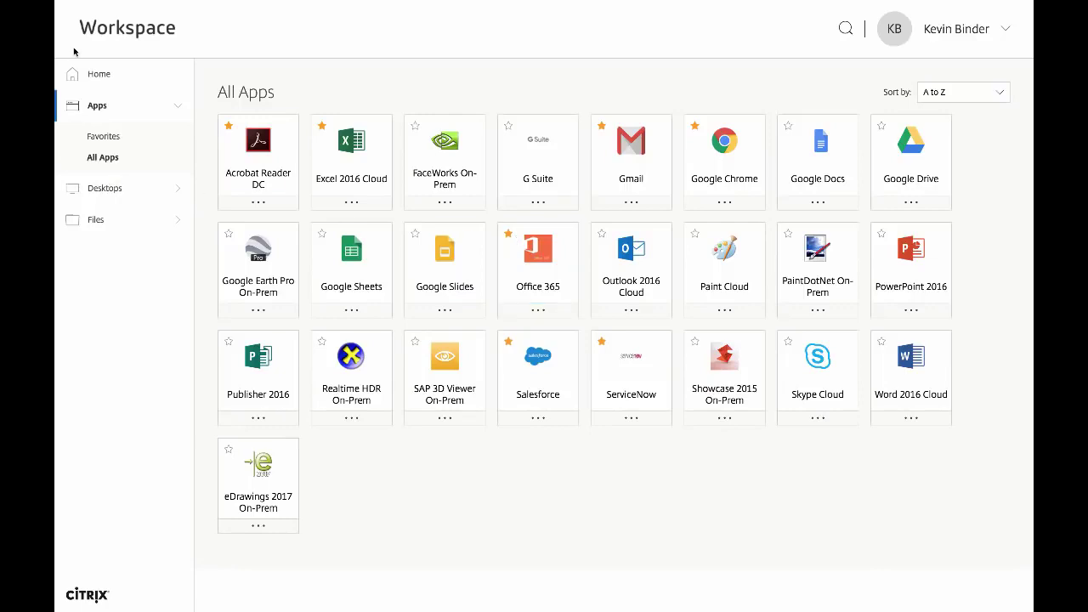
- From Home, launch the On-Prem Desktop, then close its window and disconnect the session
left_click(101, 76)
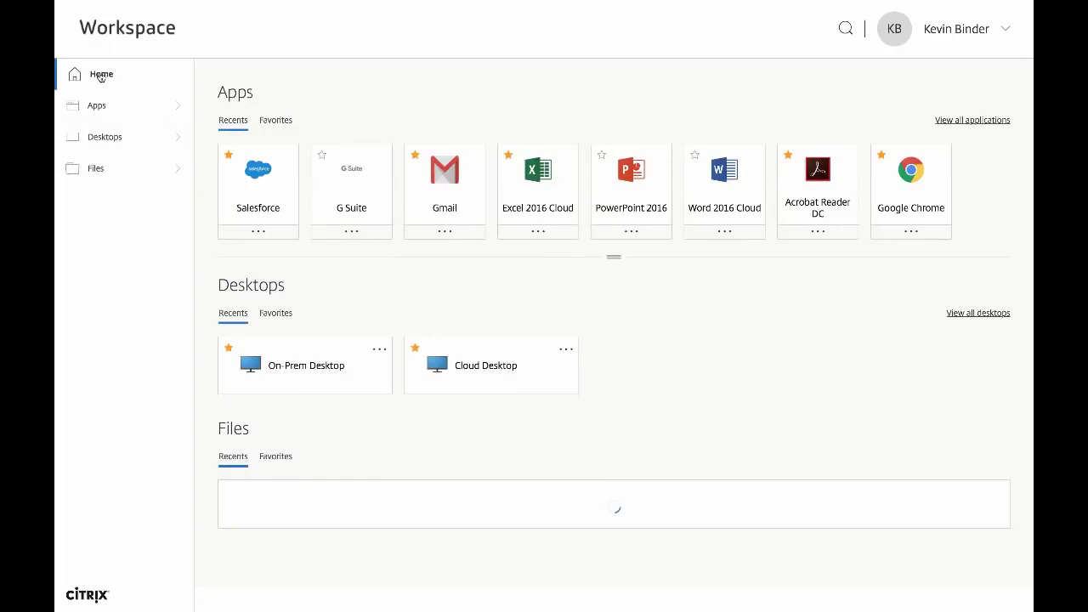
left_click(312, 371)
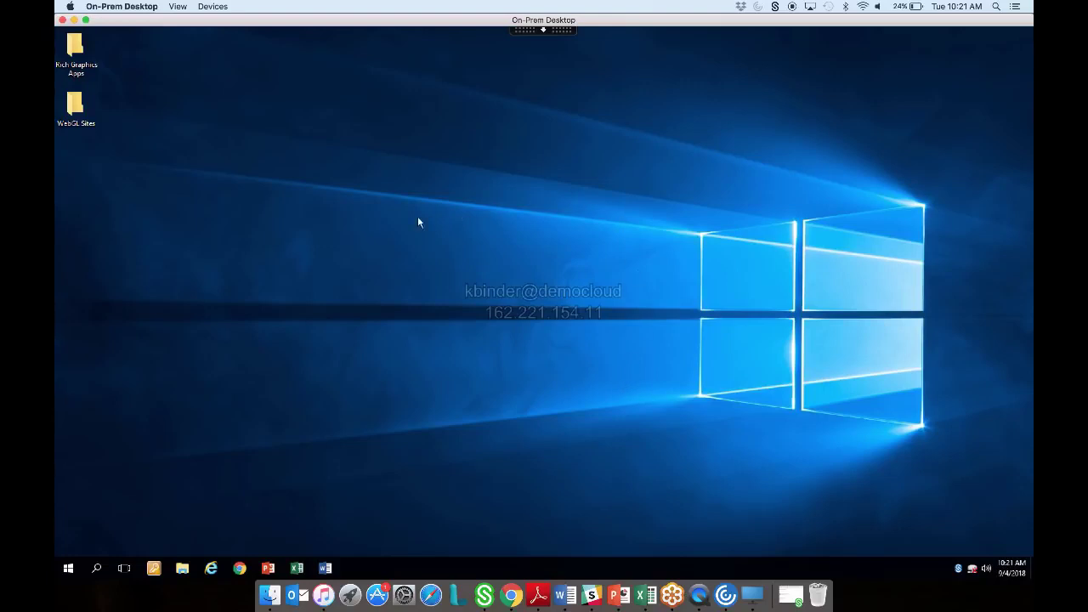
left_click(62, 19)
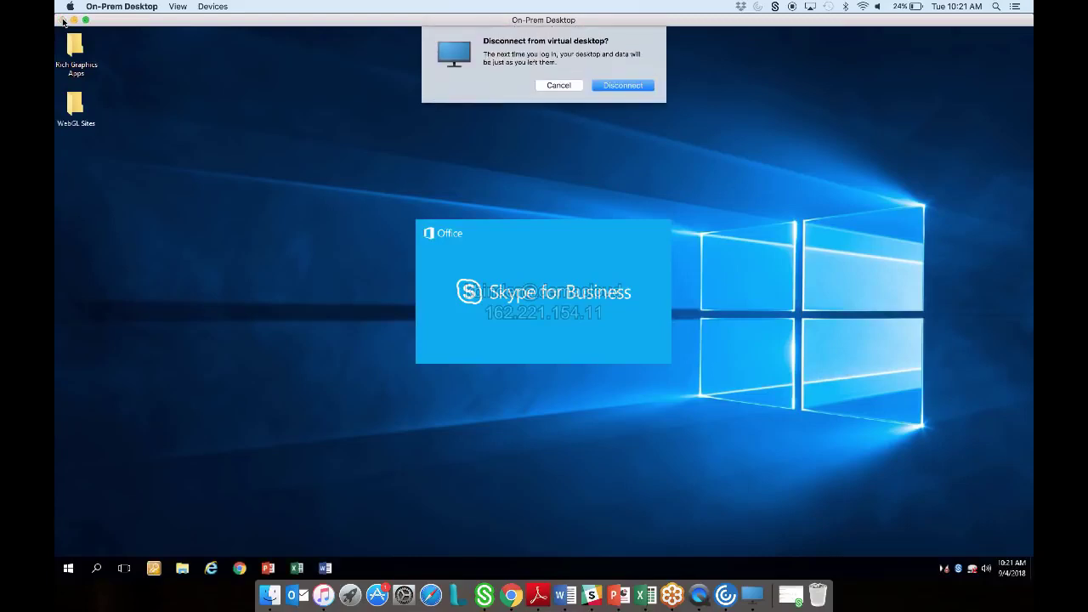
left_click(624, 86)
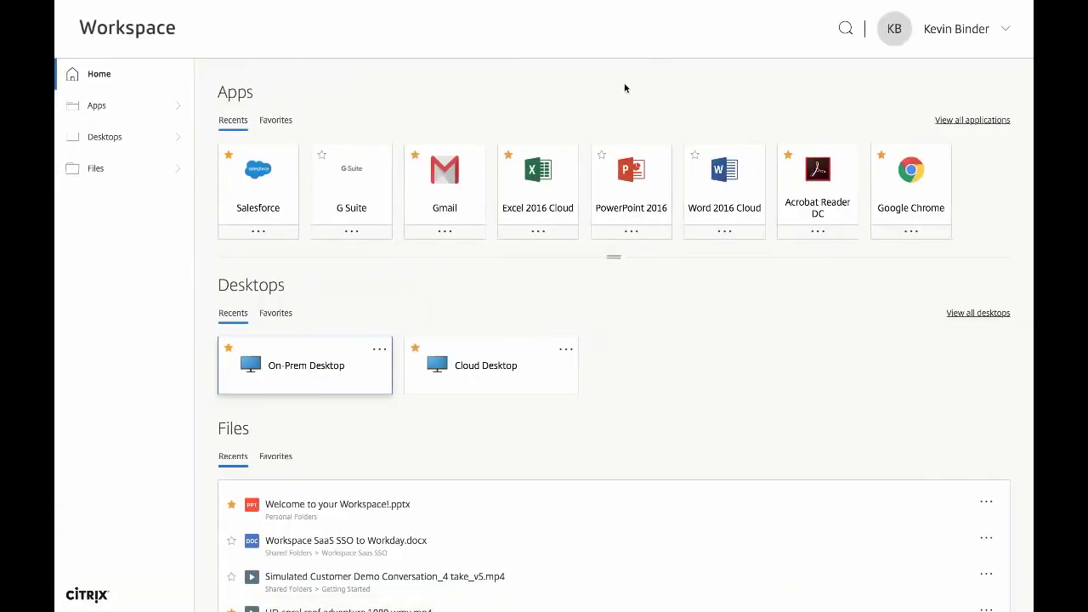
- Switch the Home page's Files list to Favorites and expand the Files folder categories in the sidebar
scroll(719, 456, "down", 2)
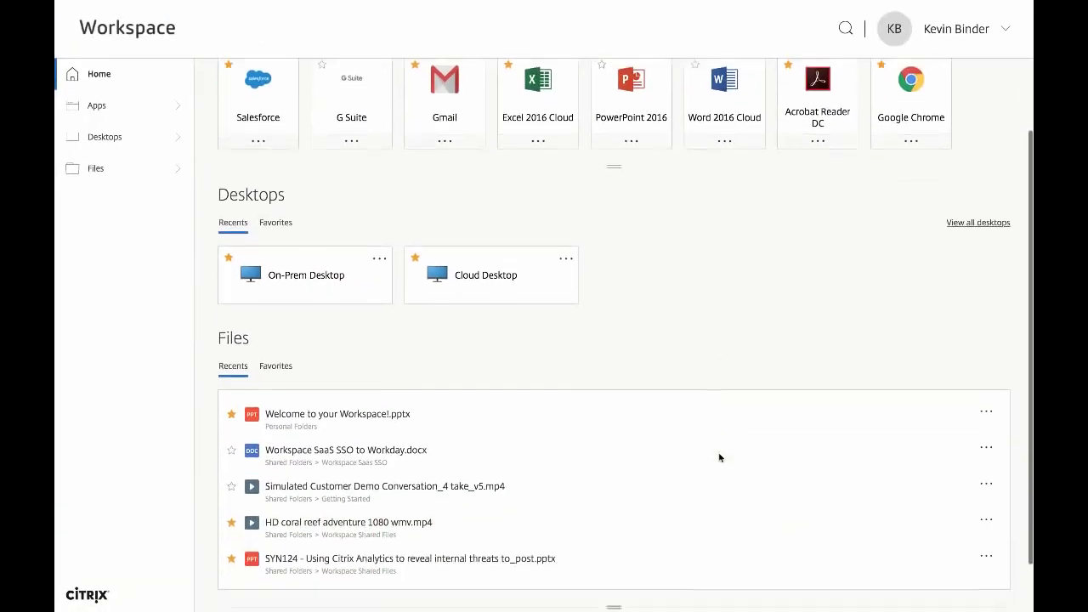
scroll(719, 458, "down", 1)
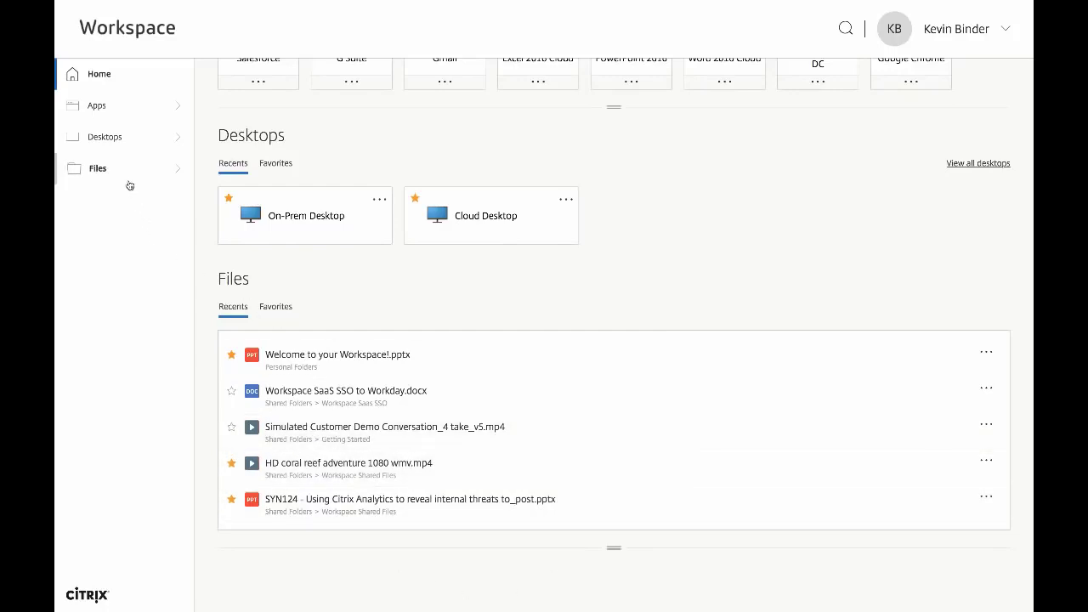
left_click(279, 307)
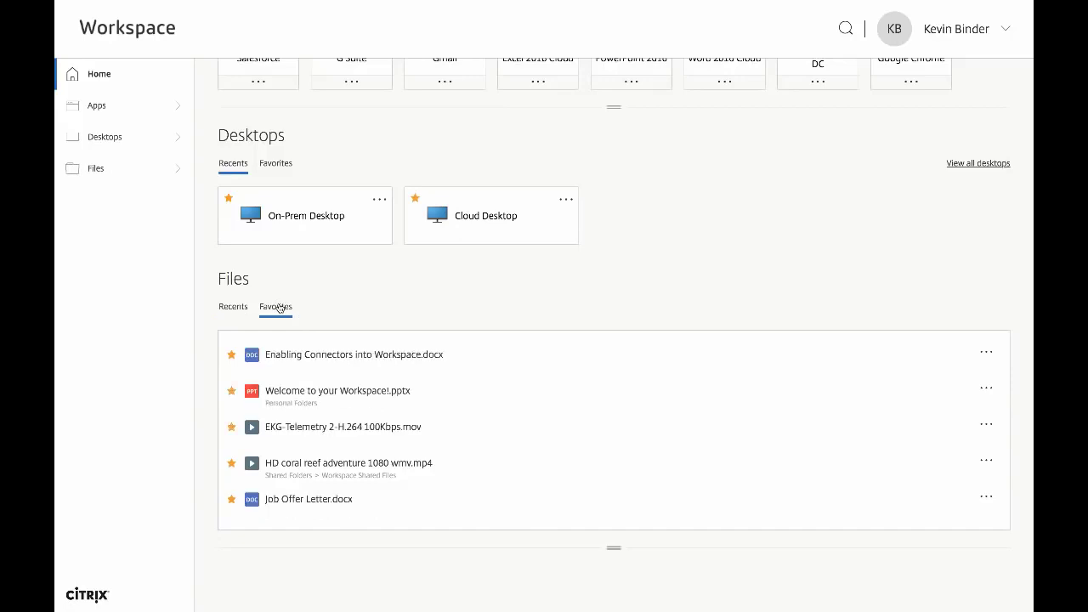
left_click(101, 170)
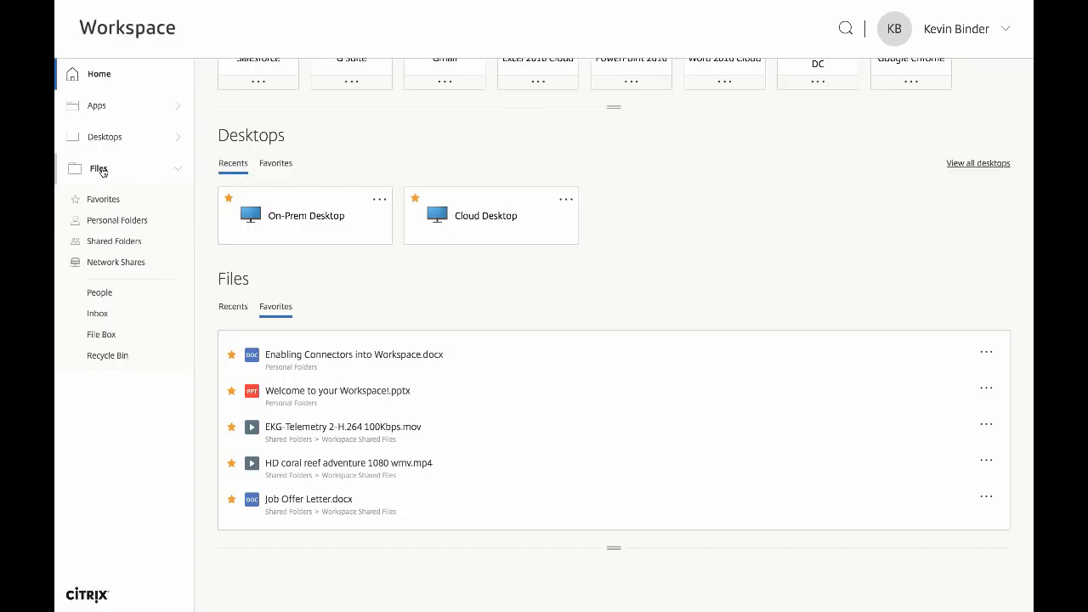
- In Personal Folders, start an approval workflow for Welcome to your Workspace!.pptx
left_click(109, 223)
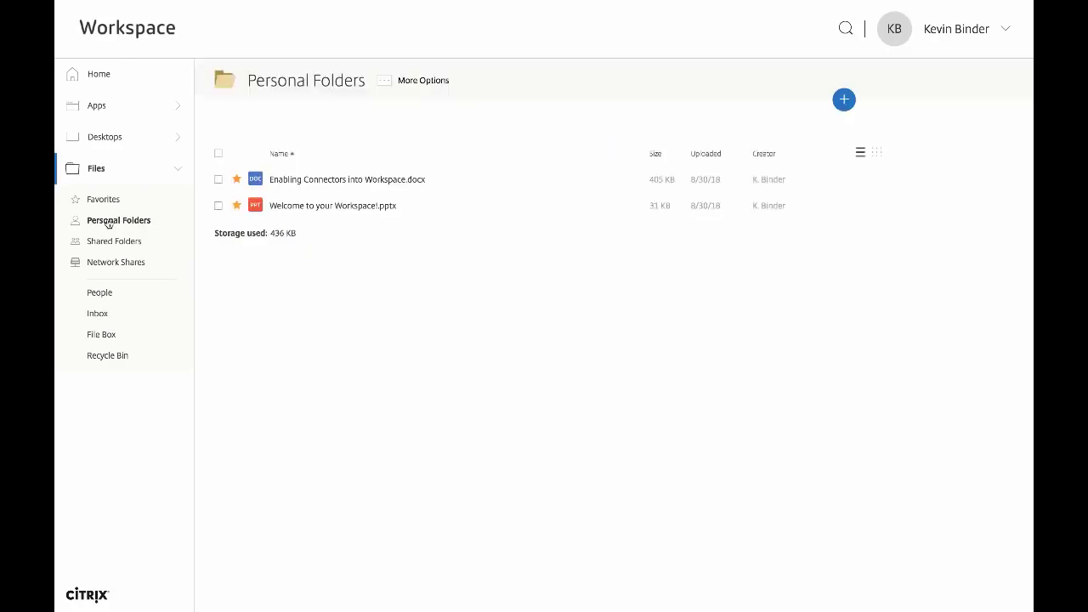
right_click(316, 209)
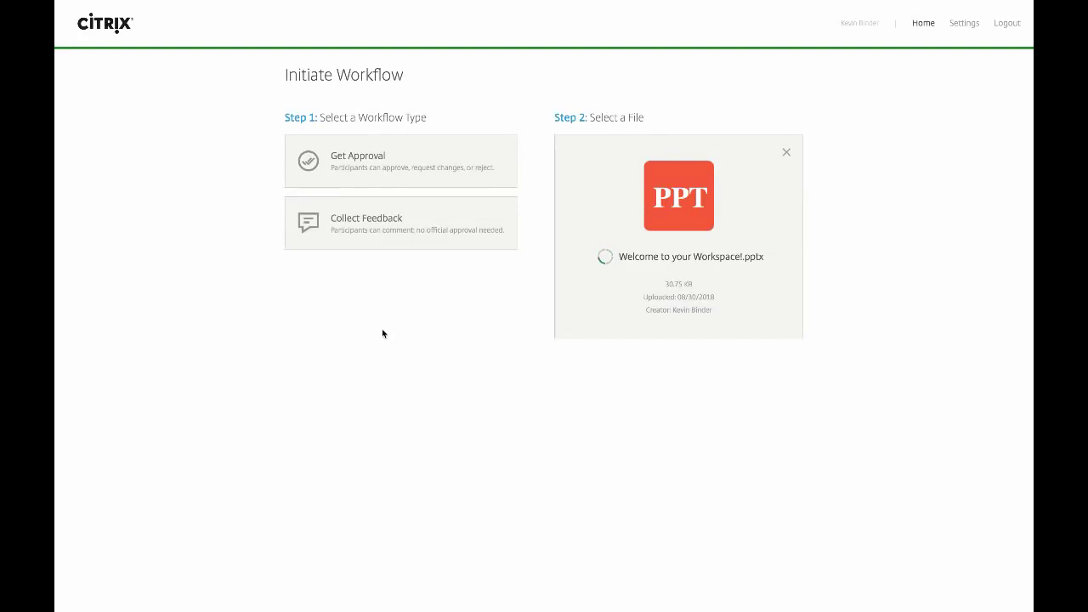
- Choose Get Approval as the workflow type and review the form, due date 10/04/2018
left_click(378, 161)
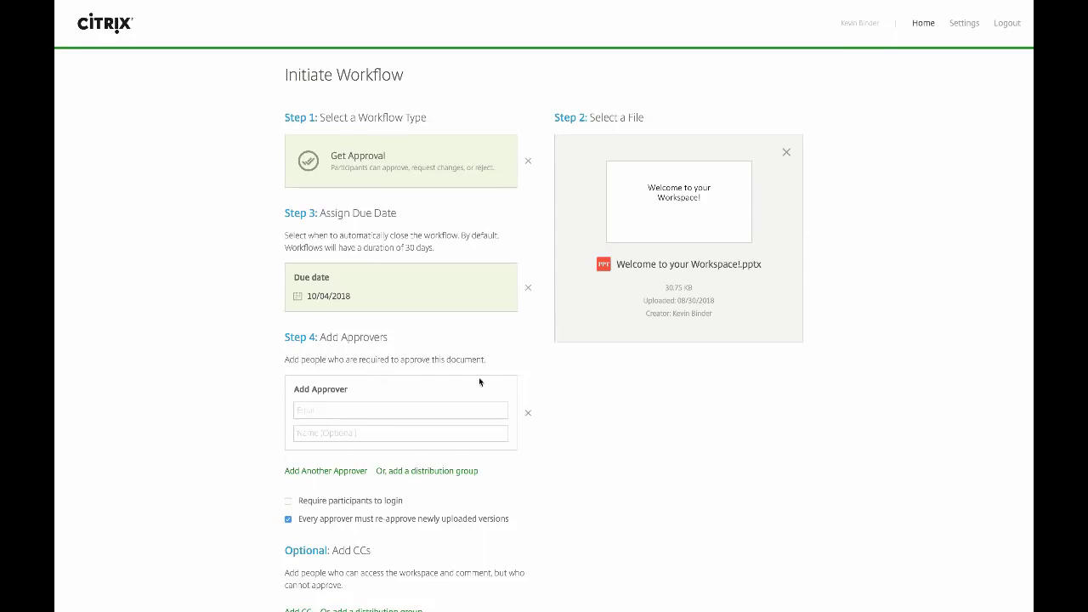
scroll(479, 383, "down", 1)
scroll(482, 367, "down", 3)
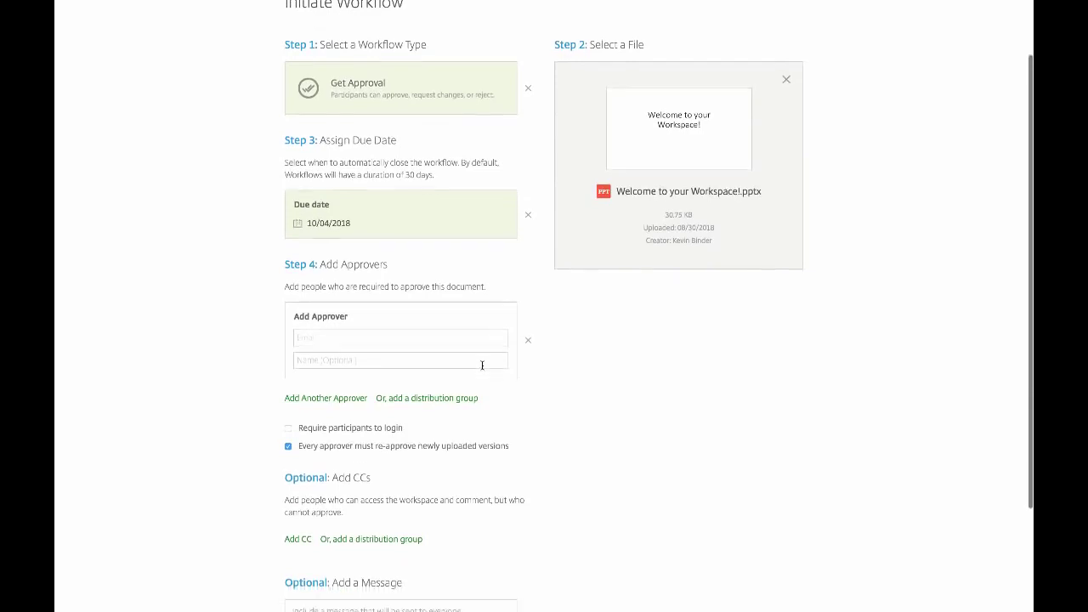
scroll(482, 368, "down", 1)
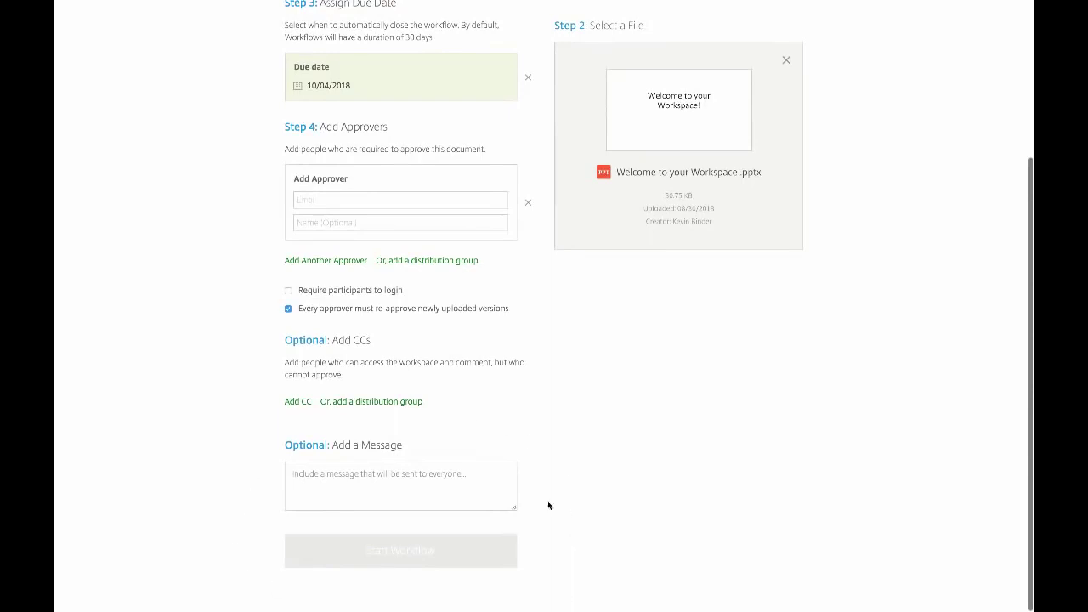
scroll(468, 393, "up", 5)
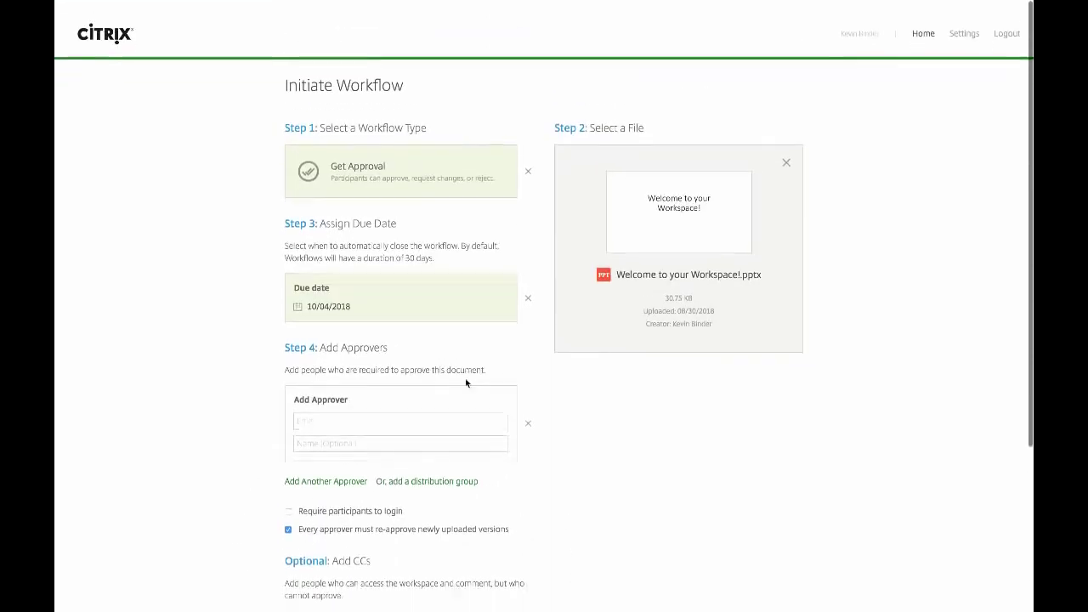
- Close the workflow page without starting it and return to the Workspace Home page
mouse_move(100, 17)
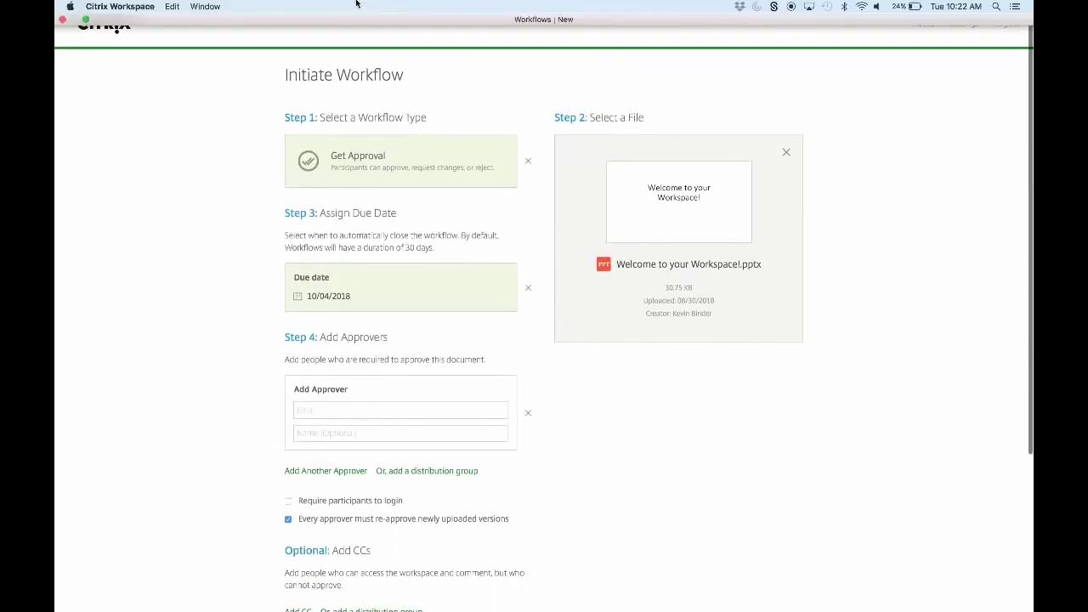
left_click(62, 19)
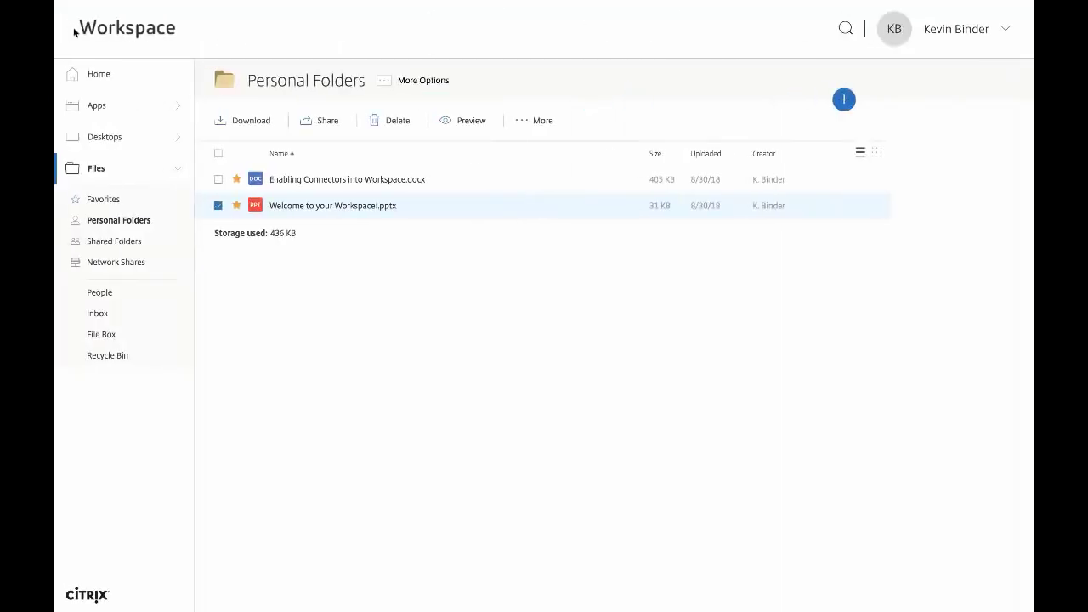
left_click(98, 76)
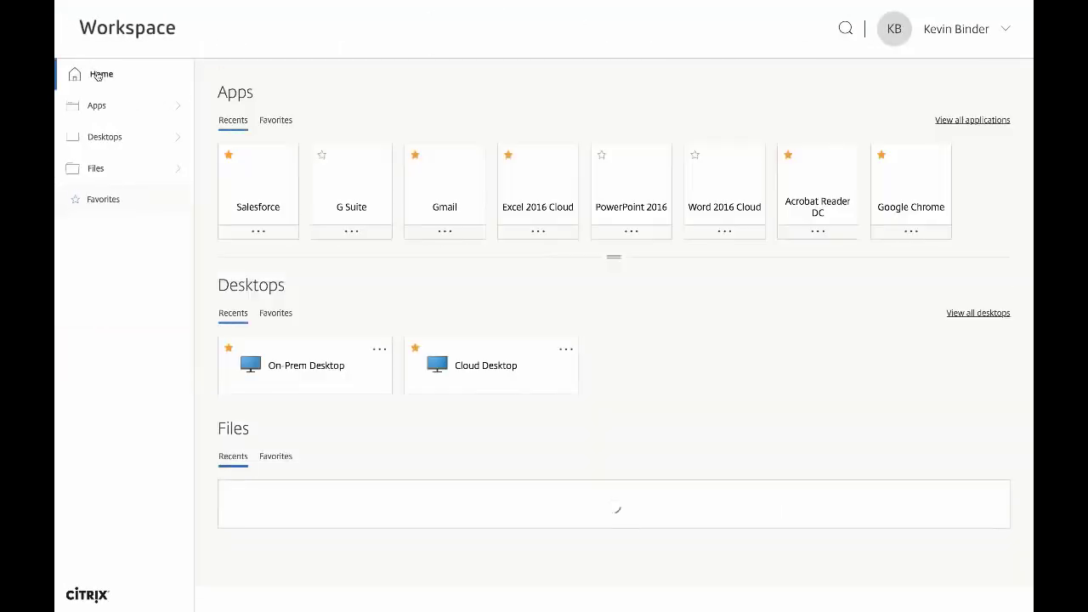